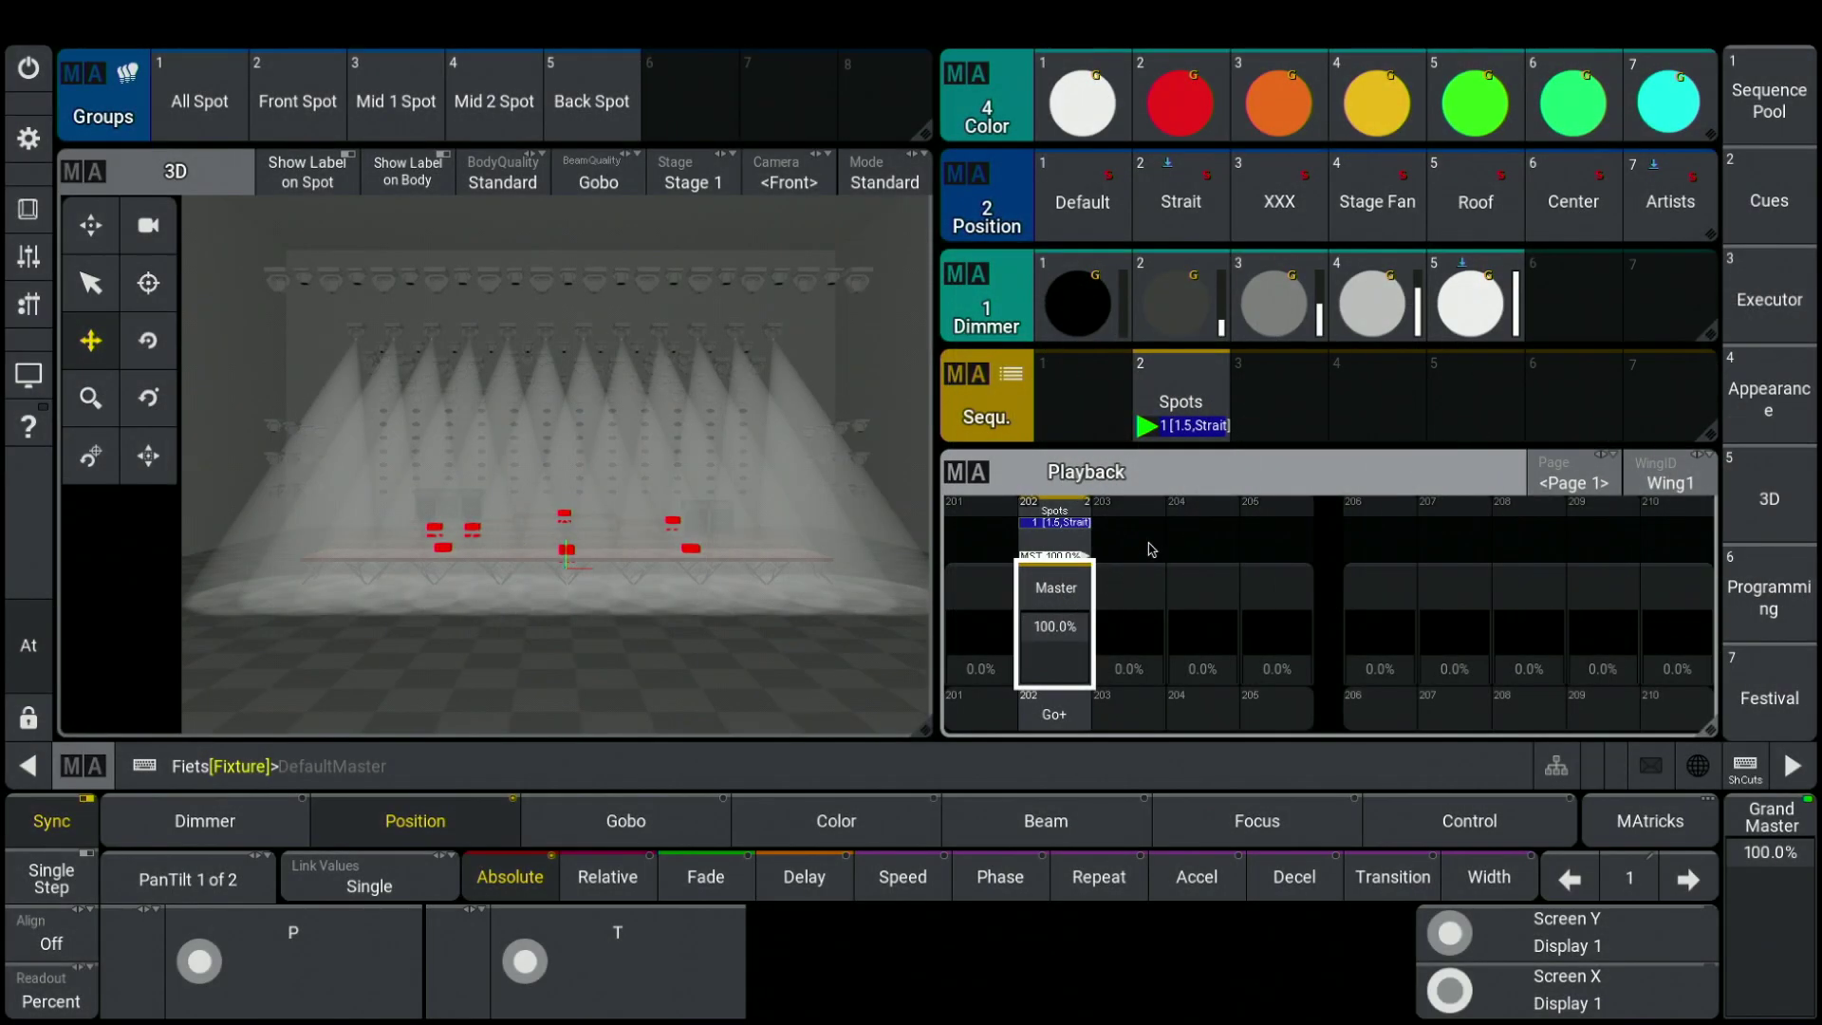
# Assign the Spots sequence to executor 204 and run its master fader back up to 100%
pyautogui.click(1181, 399)
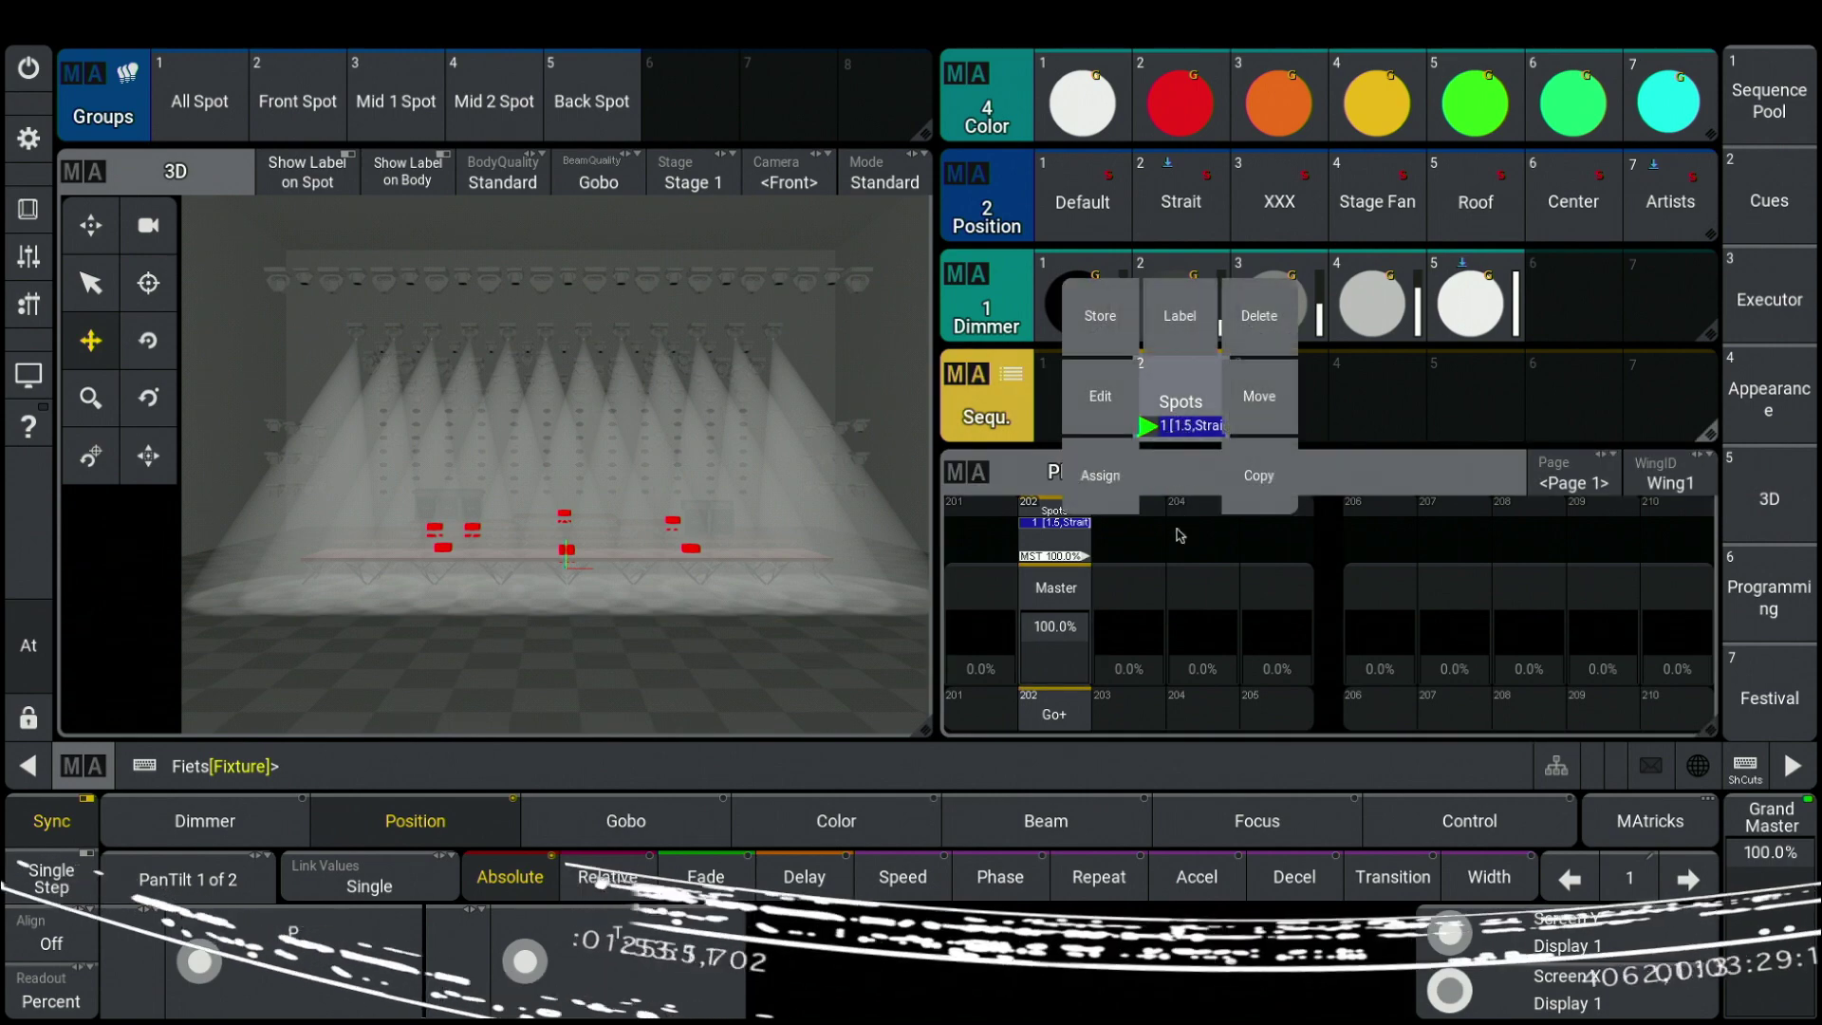
pyautogui.click(1100, 475)
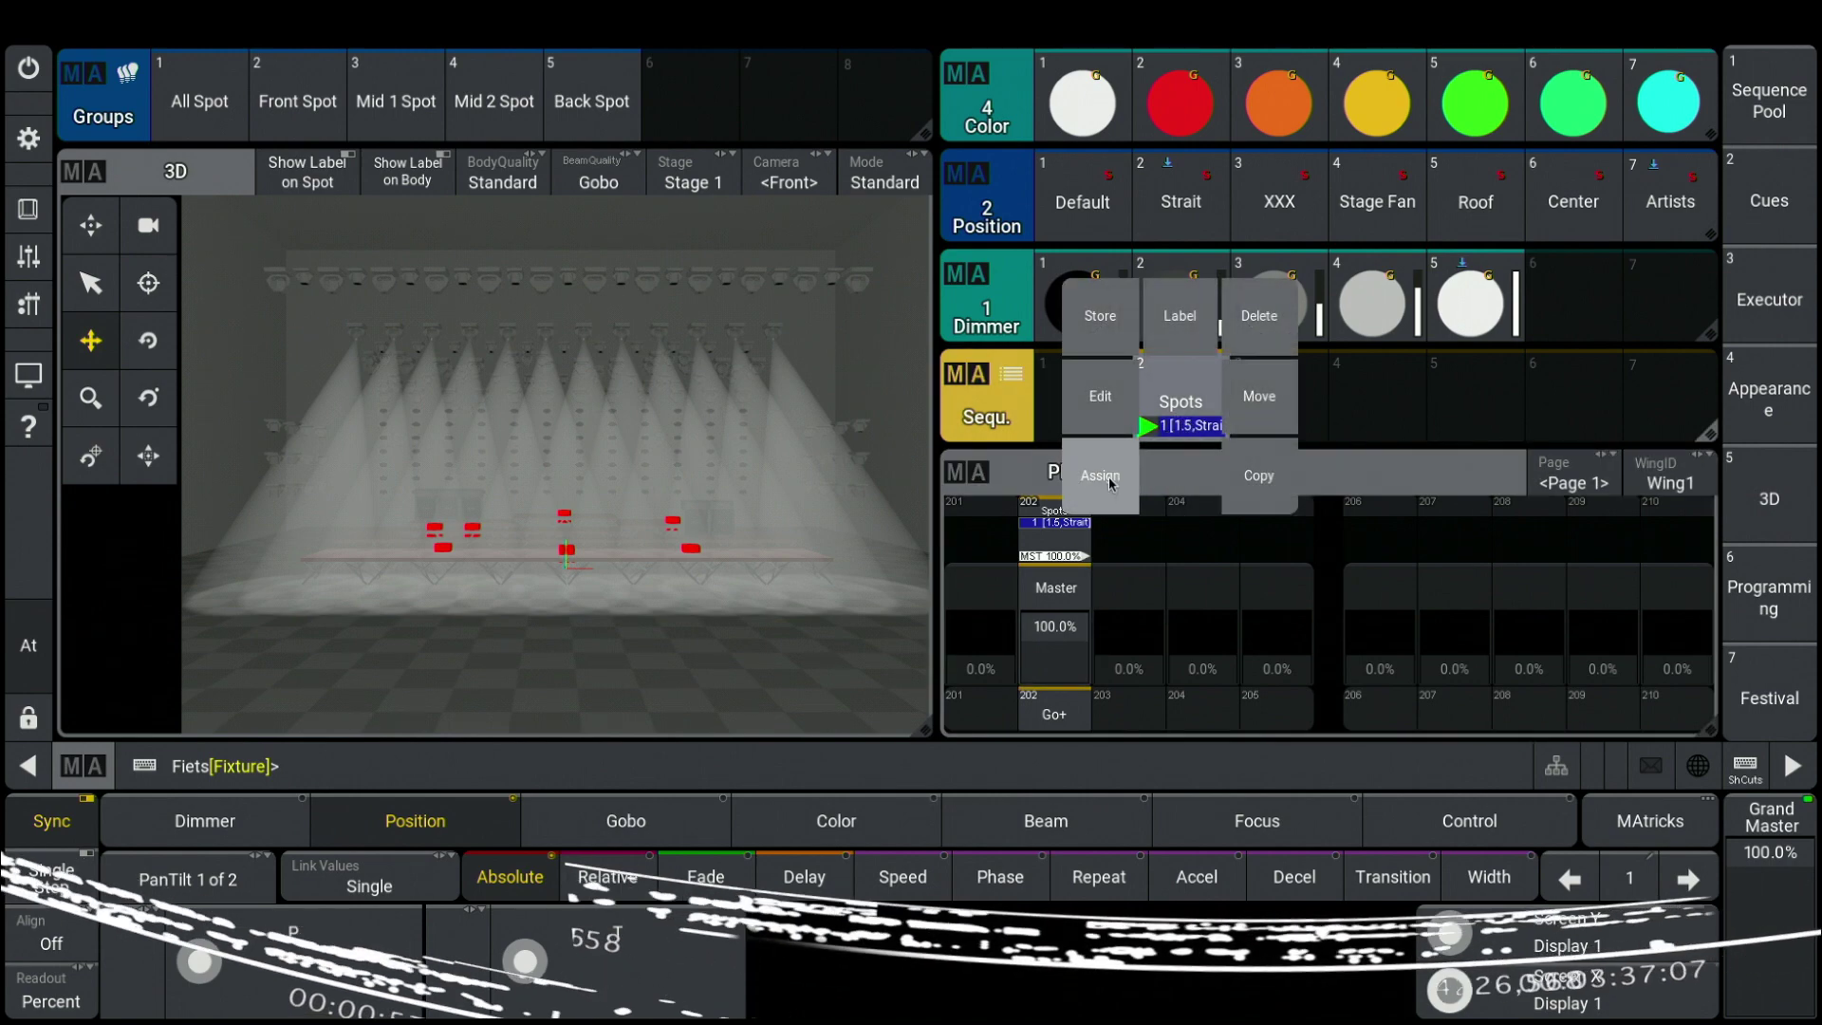
pyautogui.click(1202, 710)
pyautogui.moveTo(1191, 669); pyautogui.dragTo(1193, 604)
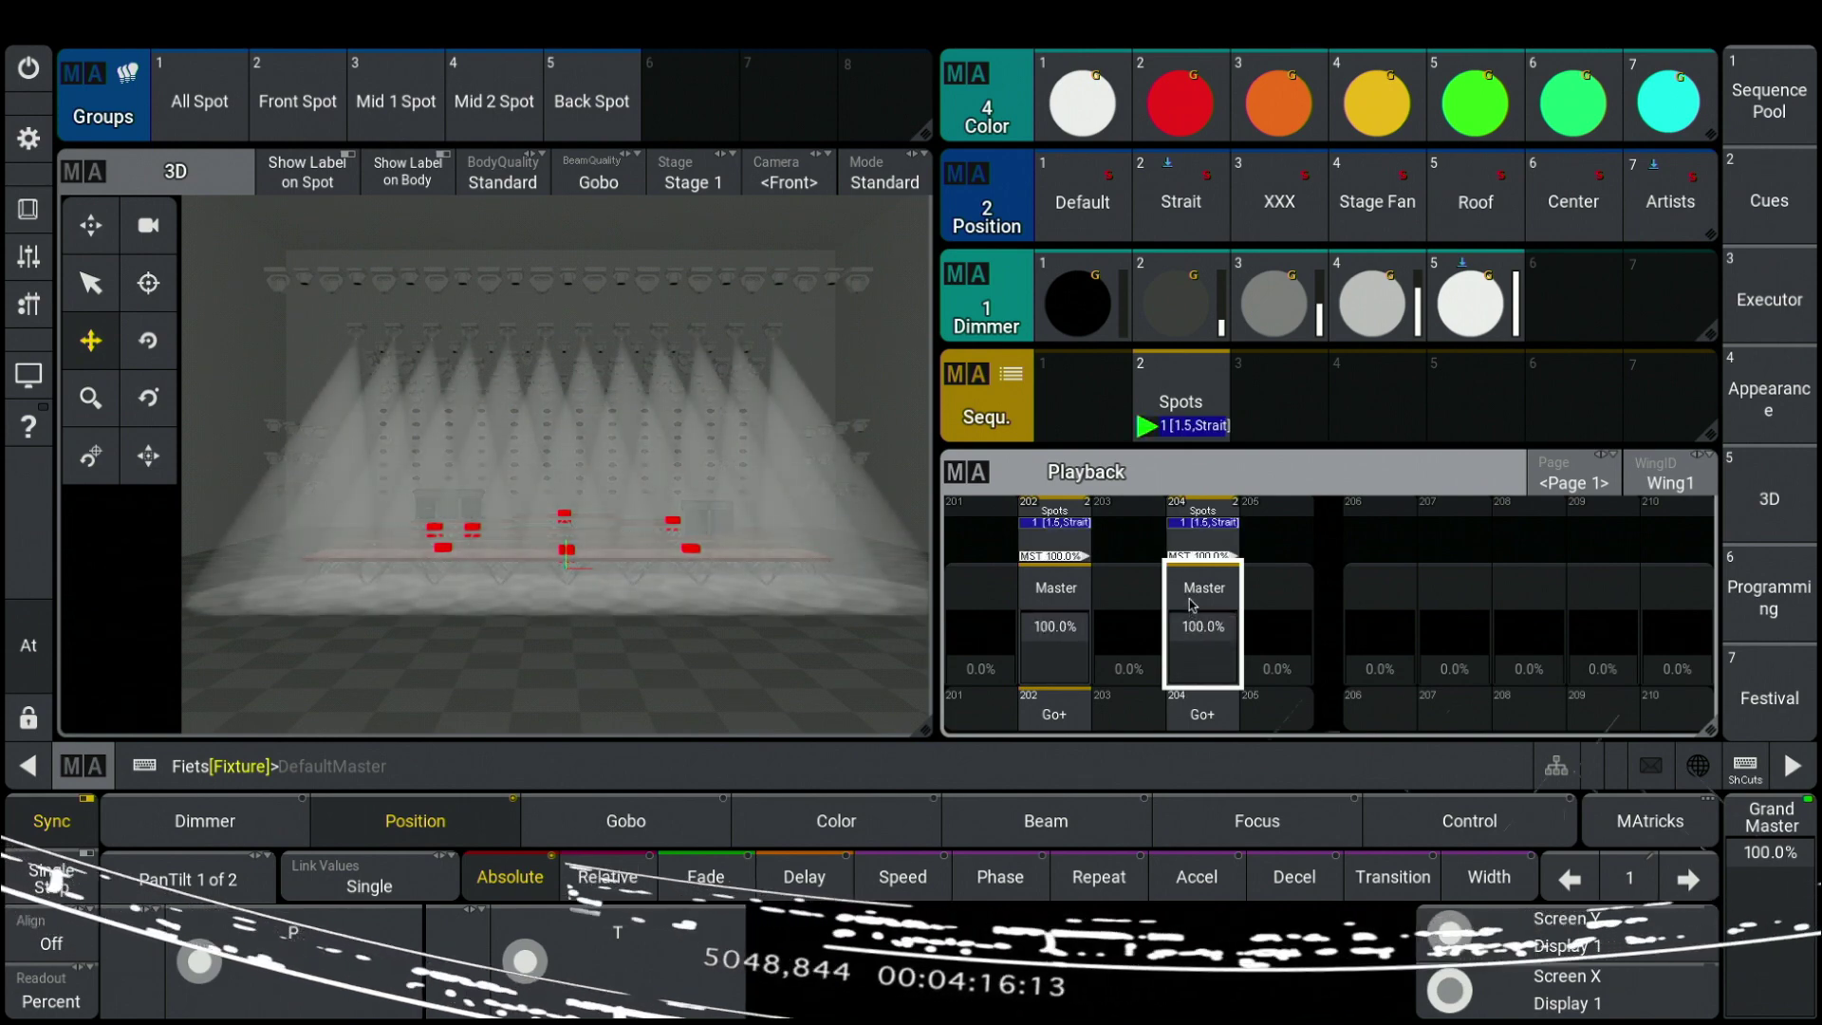
# Lower the linked Spots masters through the fader of executor 202 to 0%
pyautogui.moveTo(1067, 626); pyautogui.dragTo(1050, 664)
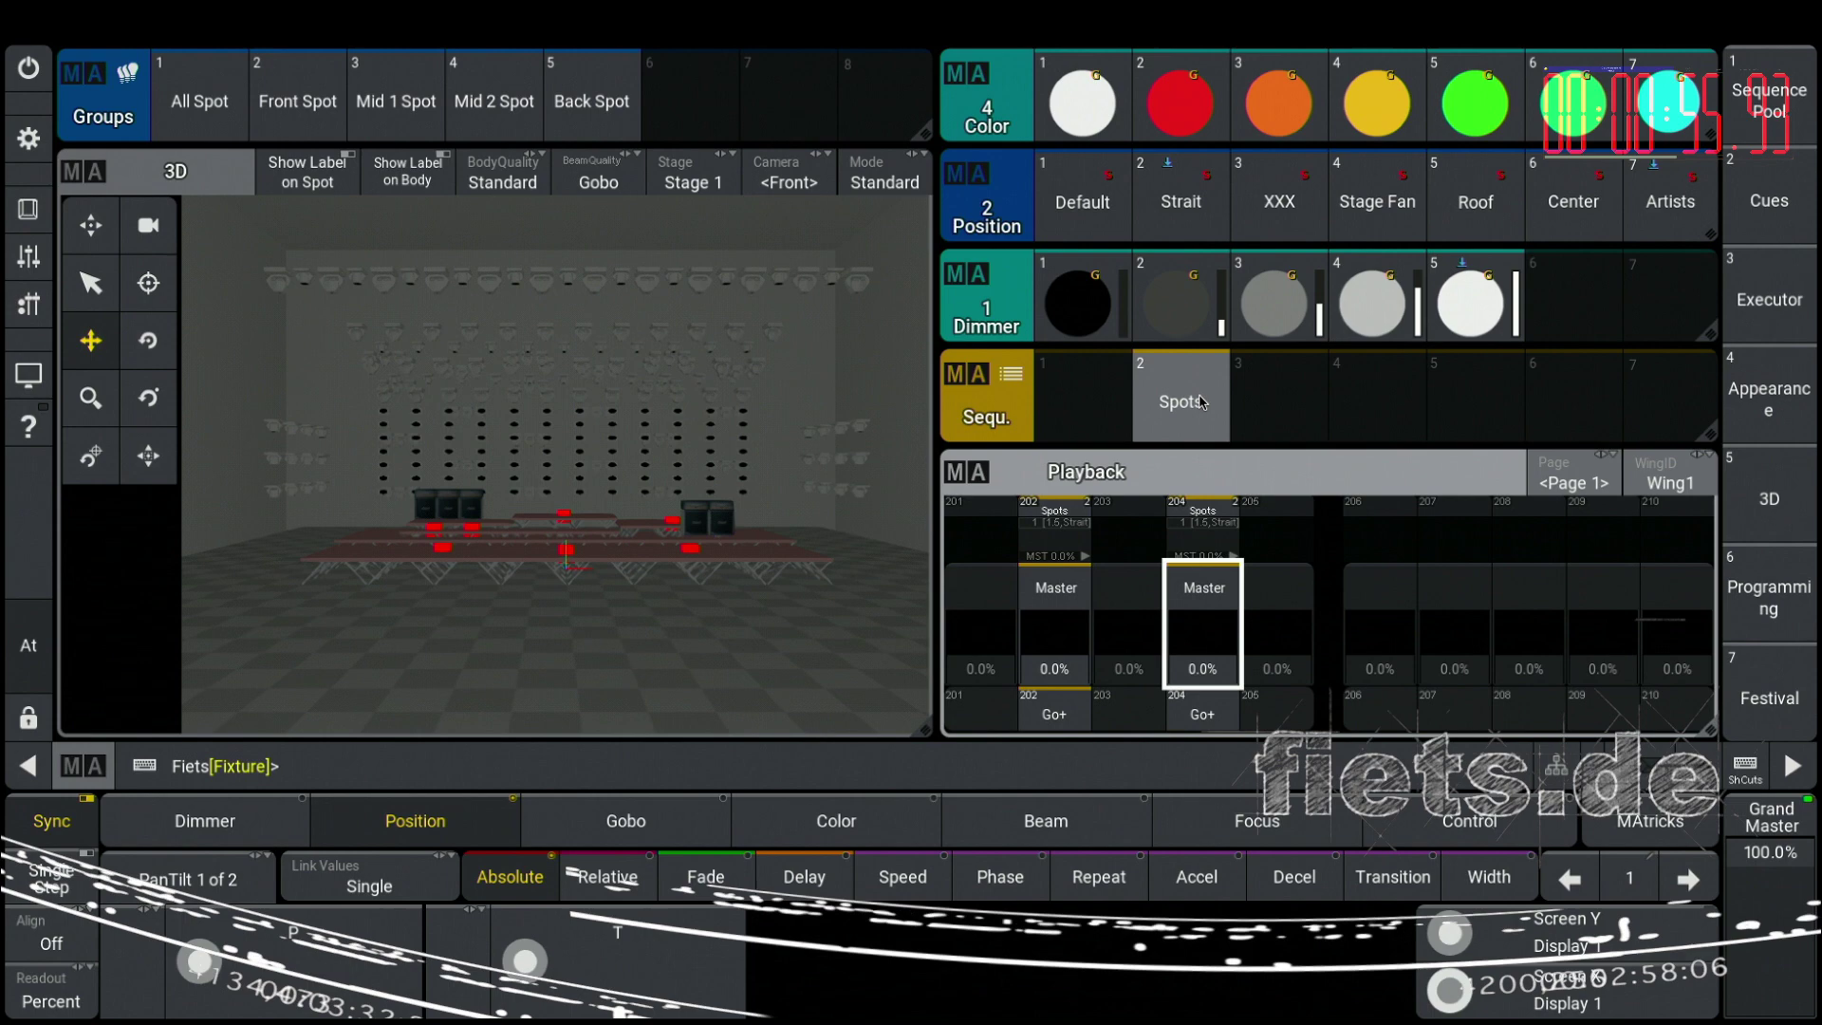
pyautogui.click(1200, 402)
pyautogui.moveTo(1201, 660)
pyautogui.mouseDown()
pyautogui.moveTo(1200, 617)
pyautogui.moveTo(1201, 664)
pyautogui.mouseUp()
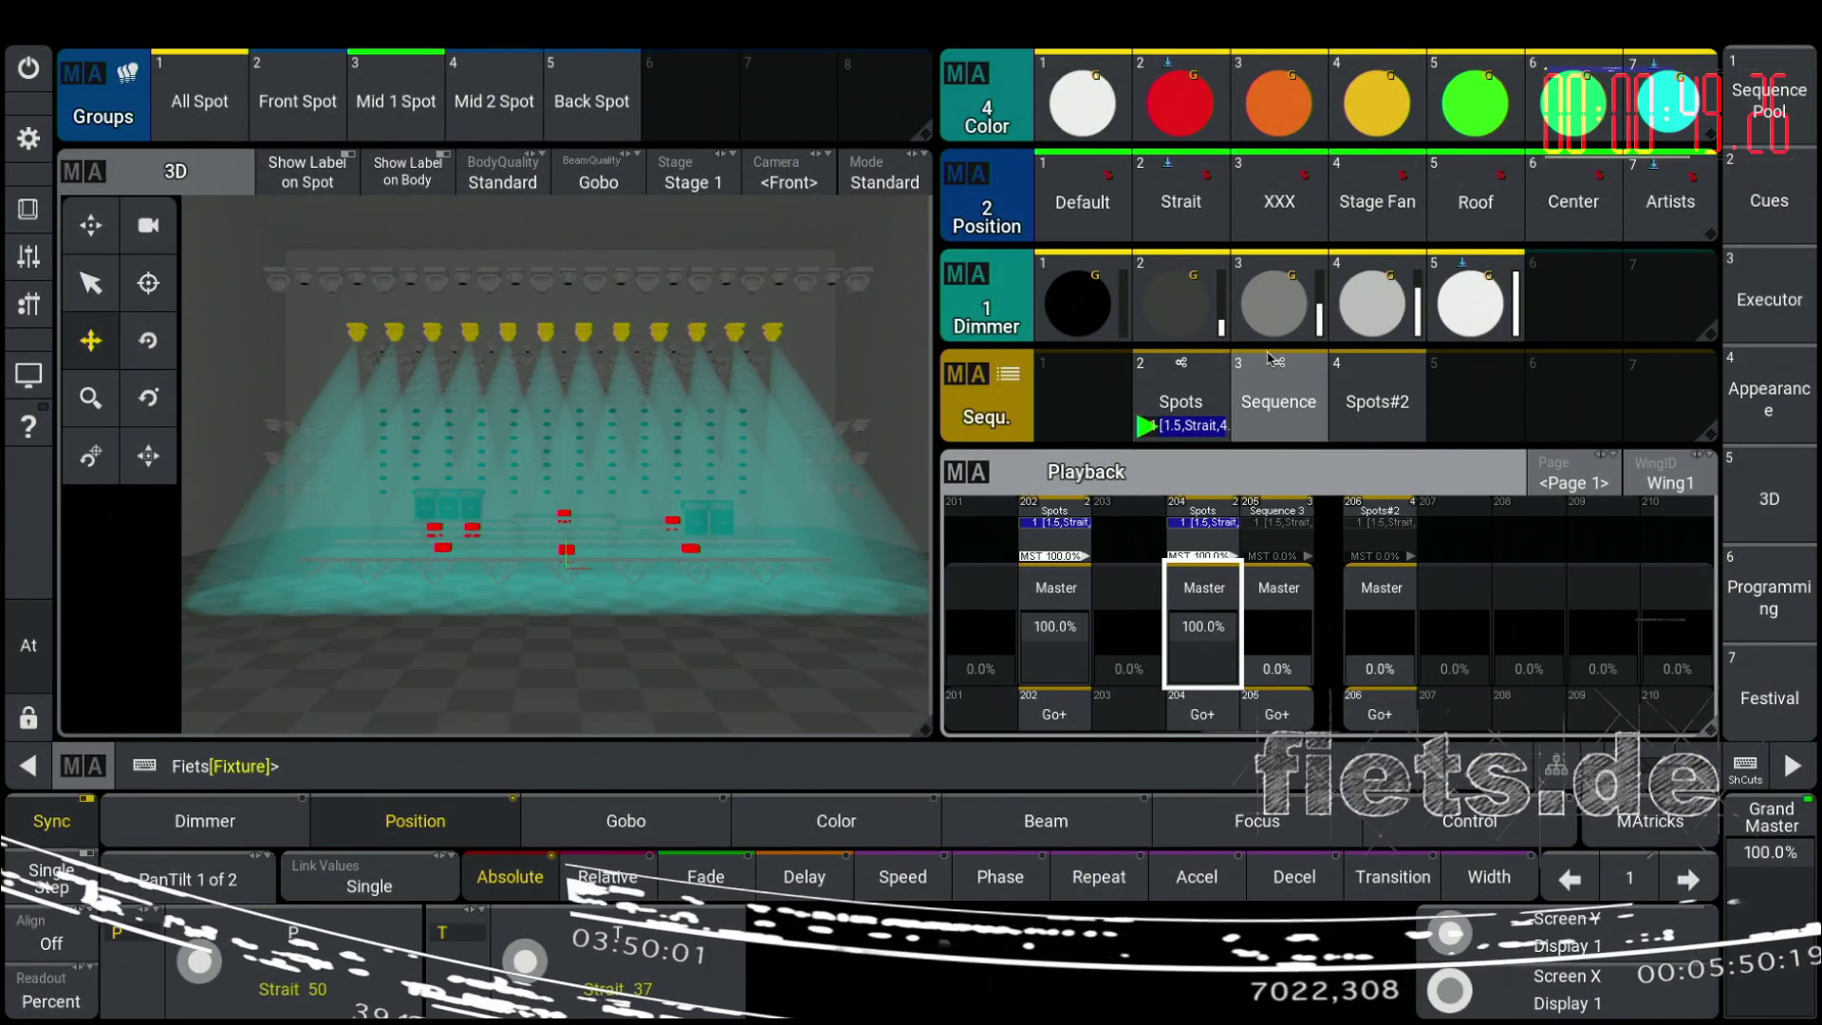
pyautogui.moveTo(1281, 375)
pyautogui.mouseDown()
pyautogui.moveTo(1200, 363)
pyautogui.moveTo(1254, 389)
pyautogui.mouseUp()
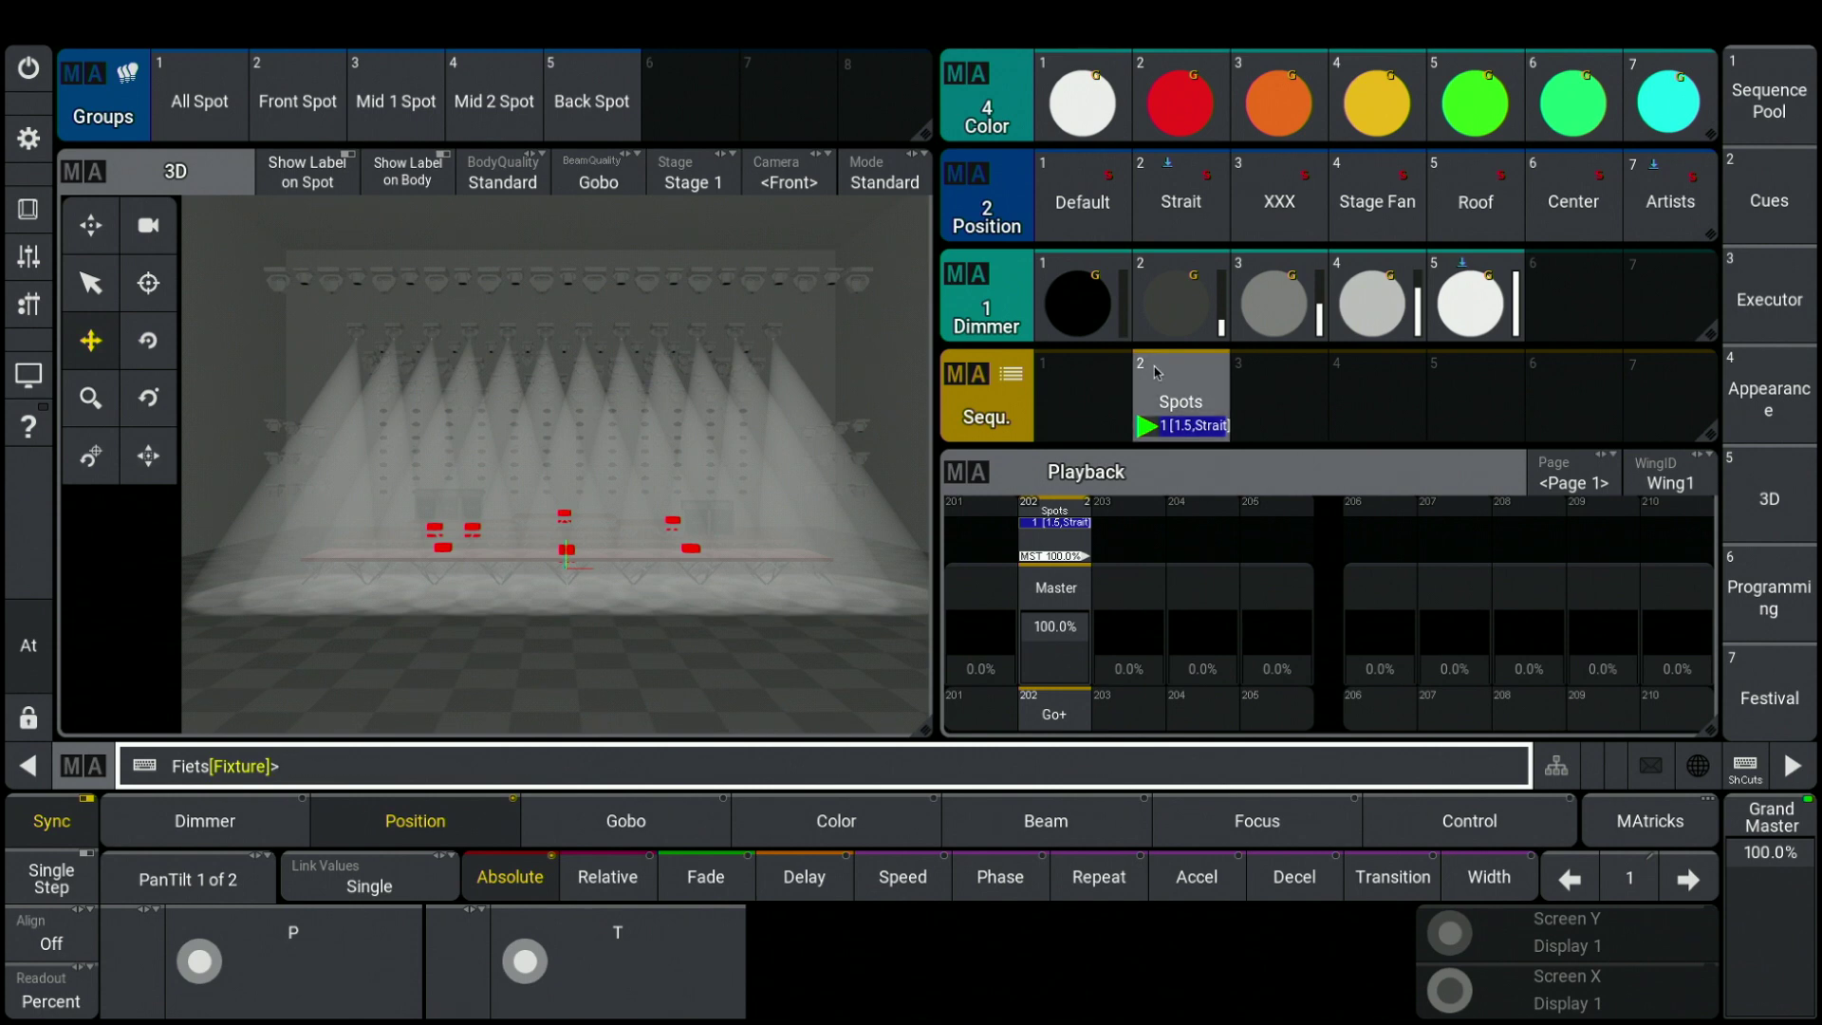
# Test the Spots master on executor 202 and assign the Spots sequence to executor 204 as well
pyautogui.moveTo(1060, 631)
pyautogui.mouseDown()
pyautogui.moveTo(1056, 704)
pyautogui.moveTo(1062, 605)
pyautogui.mouseUp()
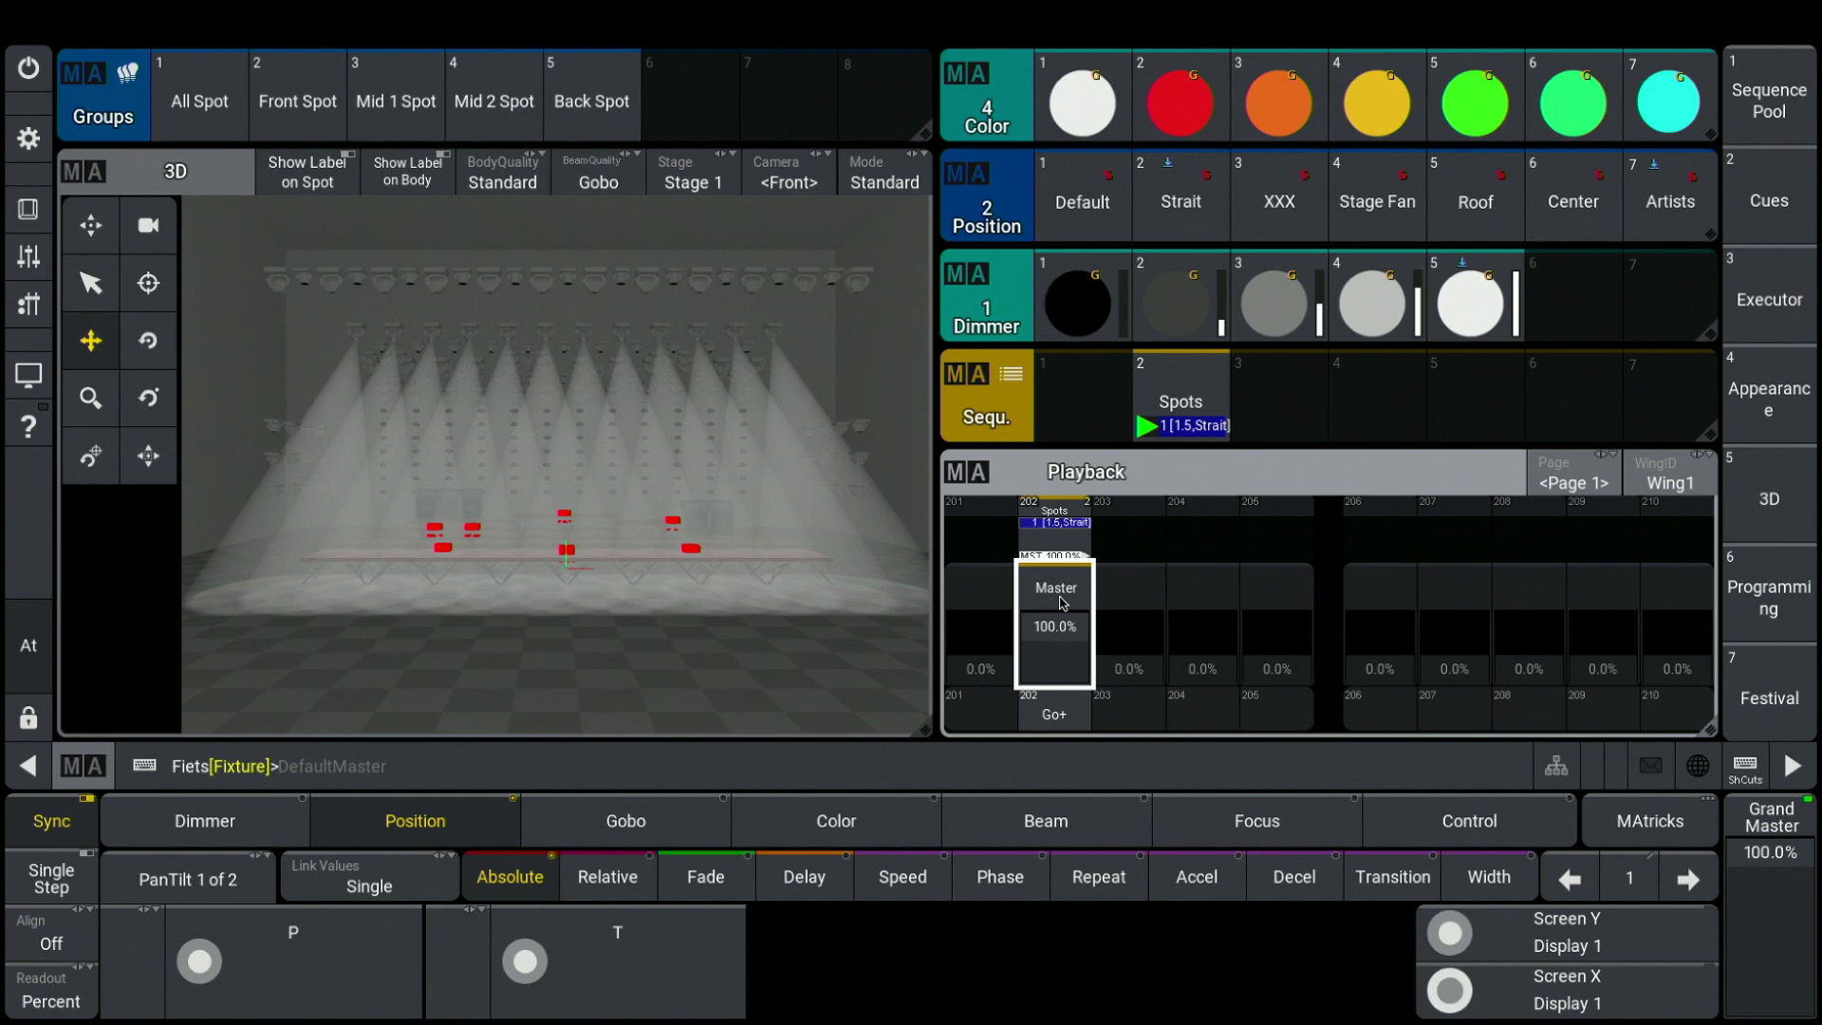
pyautogui.click(1180, 398)
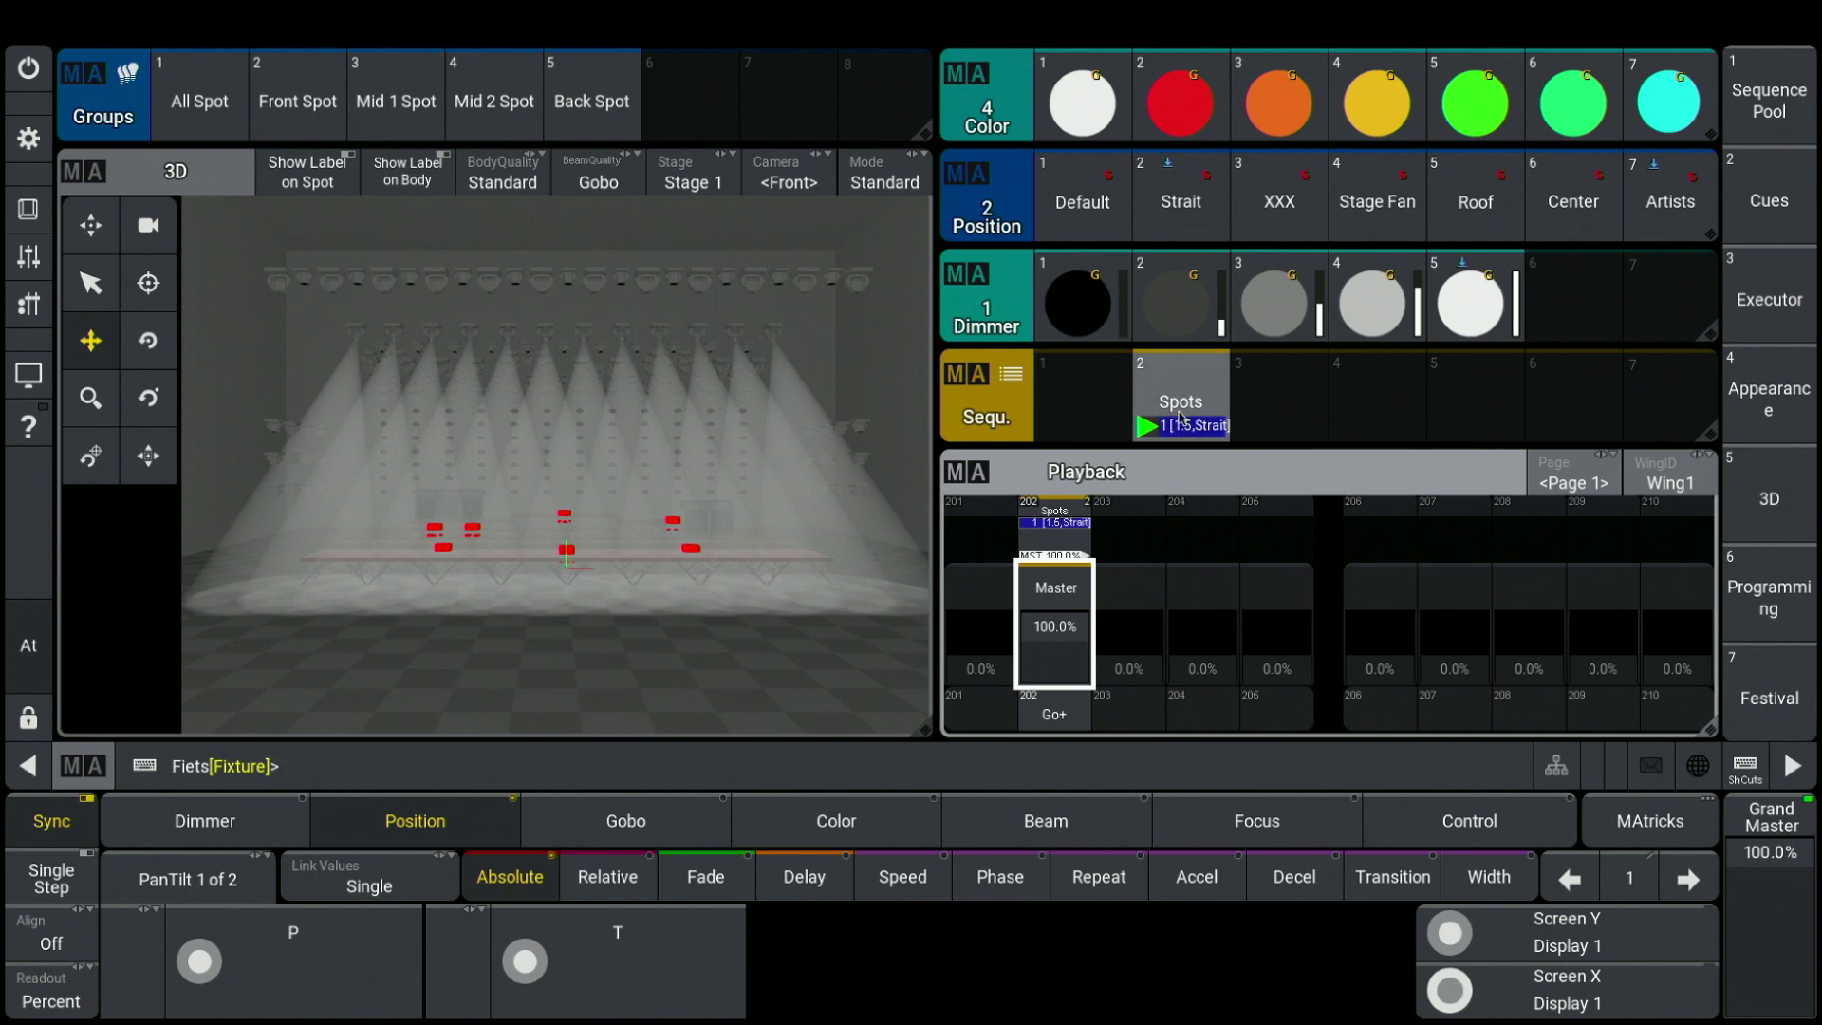
pyautogui.click(1133, 505)
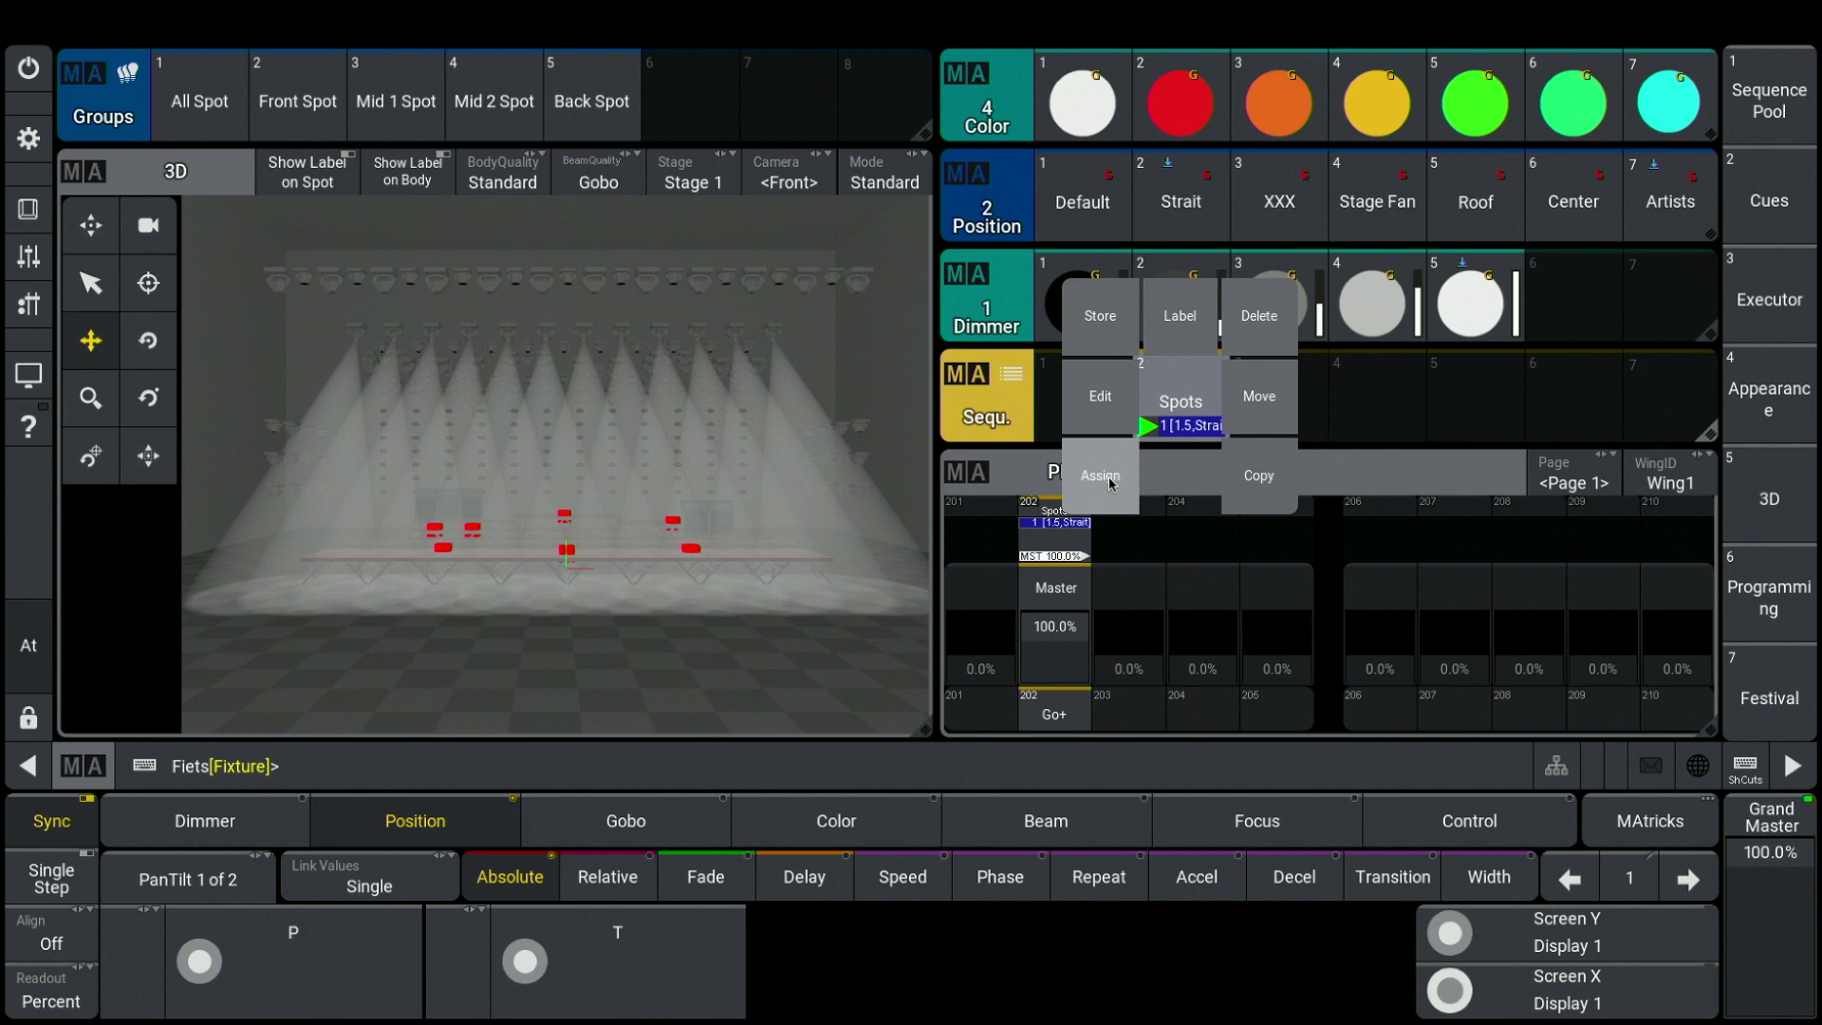
pyautogui.click(1202, 706)
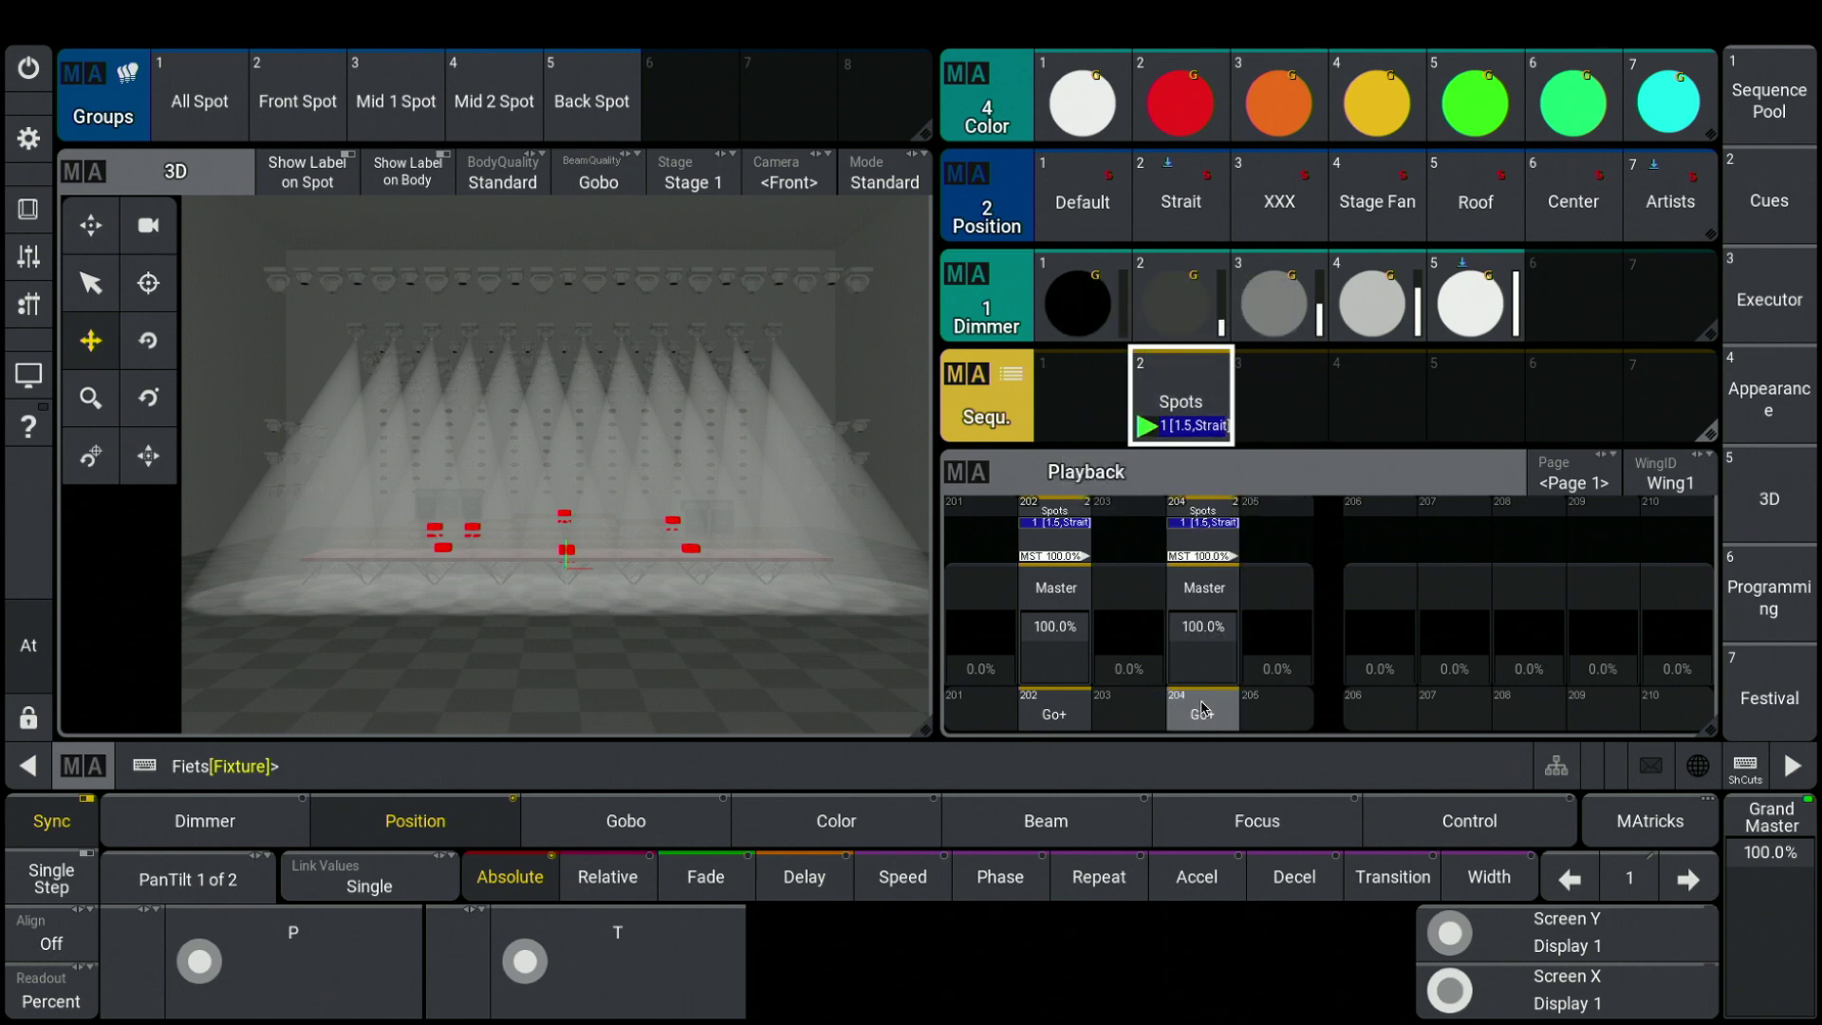
# Run the Spots masters on executors 204 and 202 between 0% and 100%, leaving both at 0%
pyautogui.moveTo(1191, 677); pyautogui.dragTo(1191, 610)
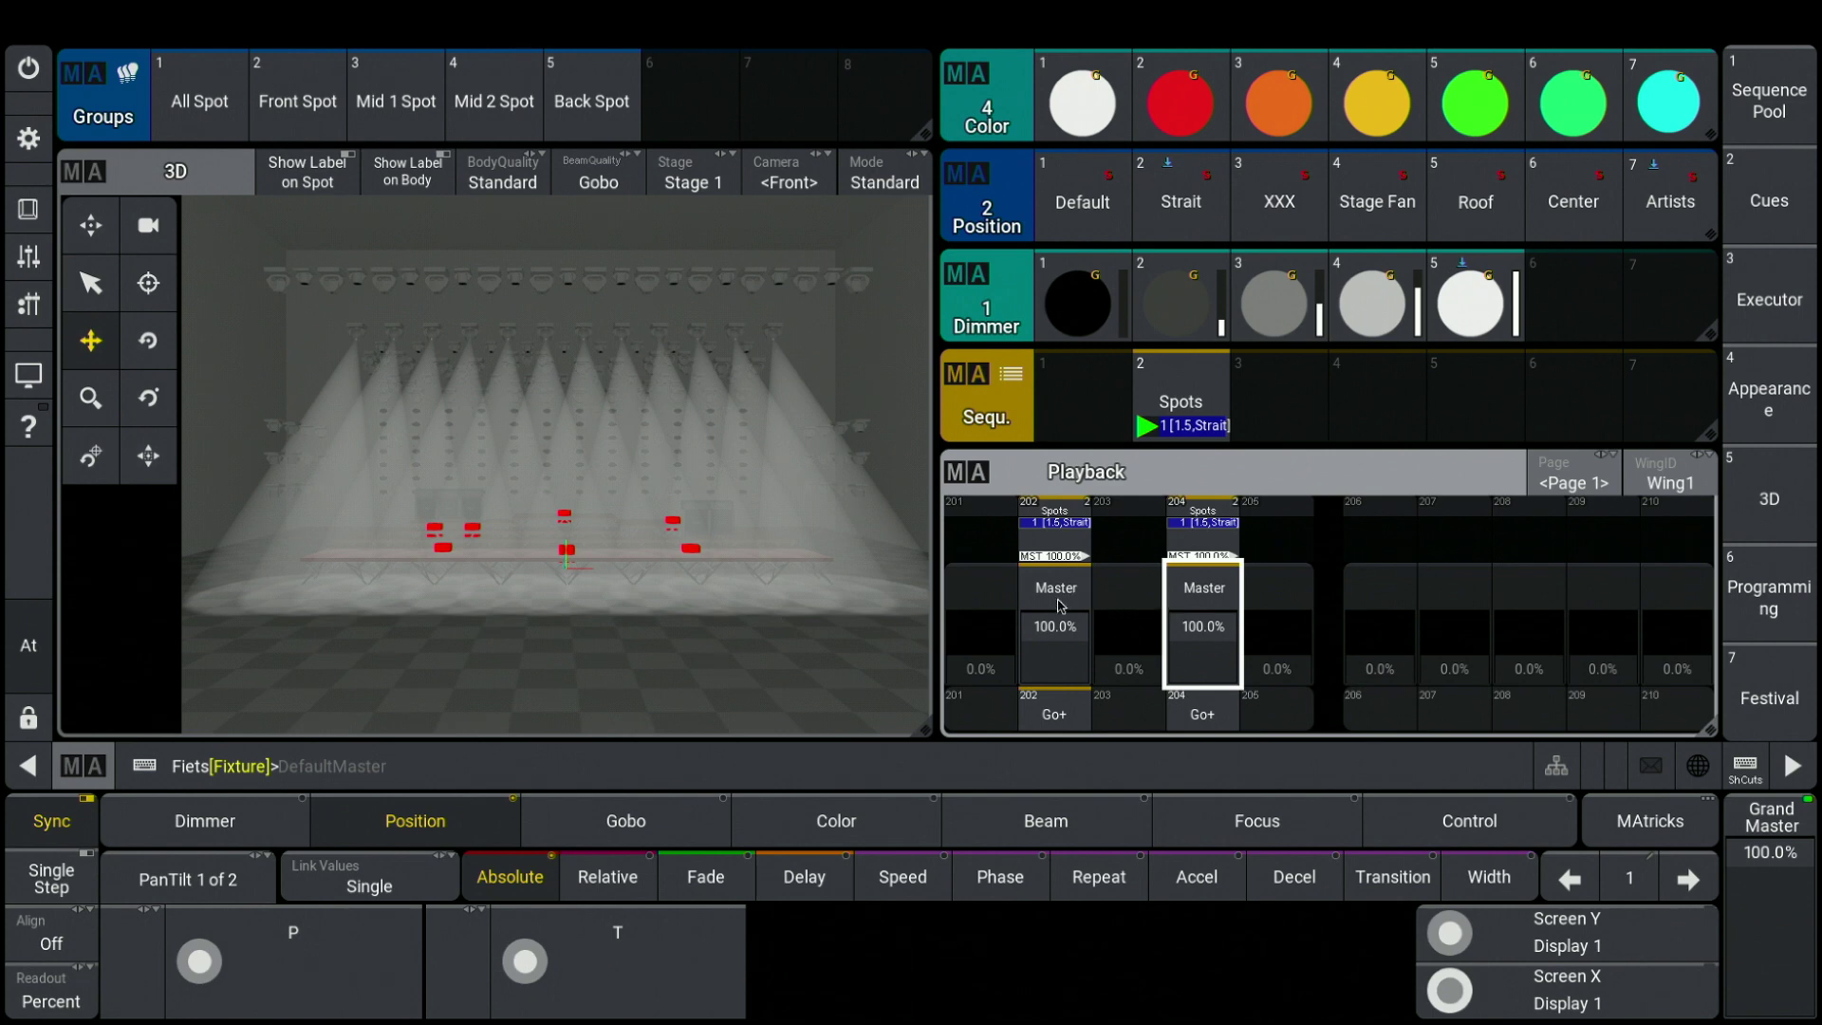
pyautogui.moveTo(1067, 626); pyautogui.dragTo(1051, 690)
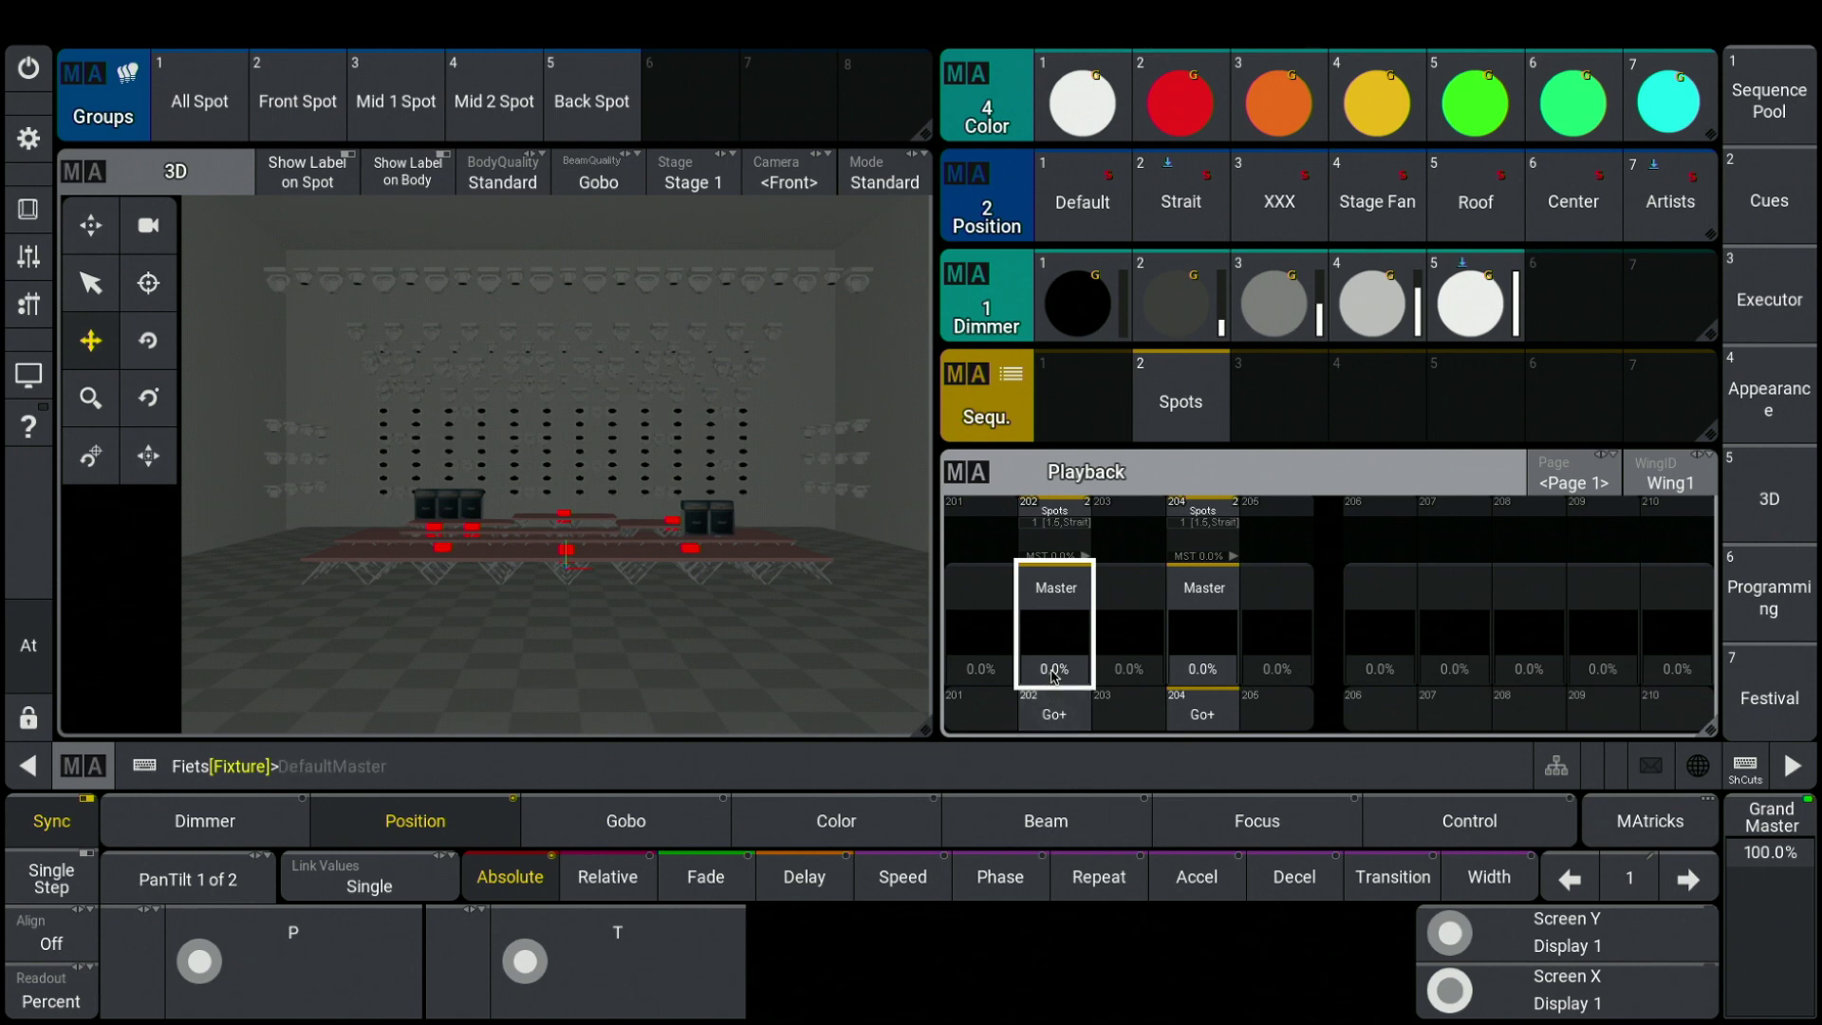
pyautogui.moveTo(1052, 675); pyautogui.dragTo(1053, 627)
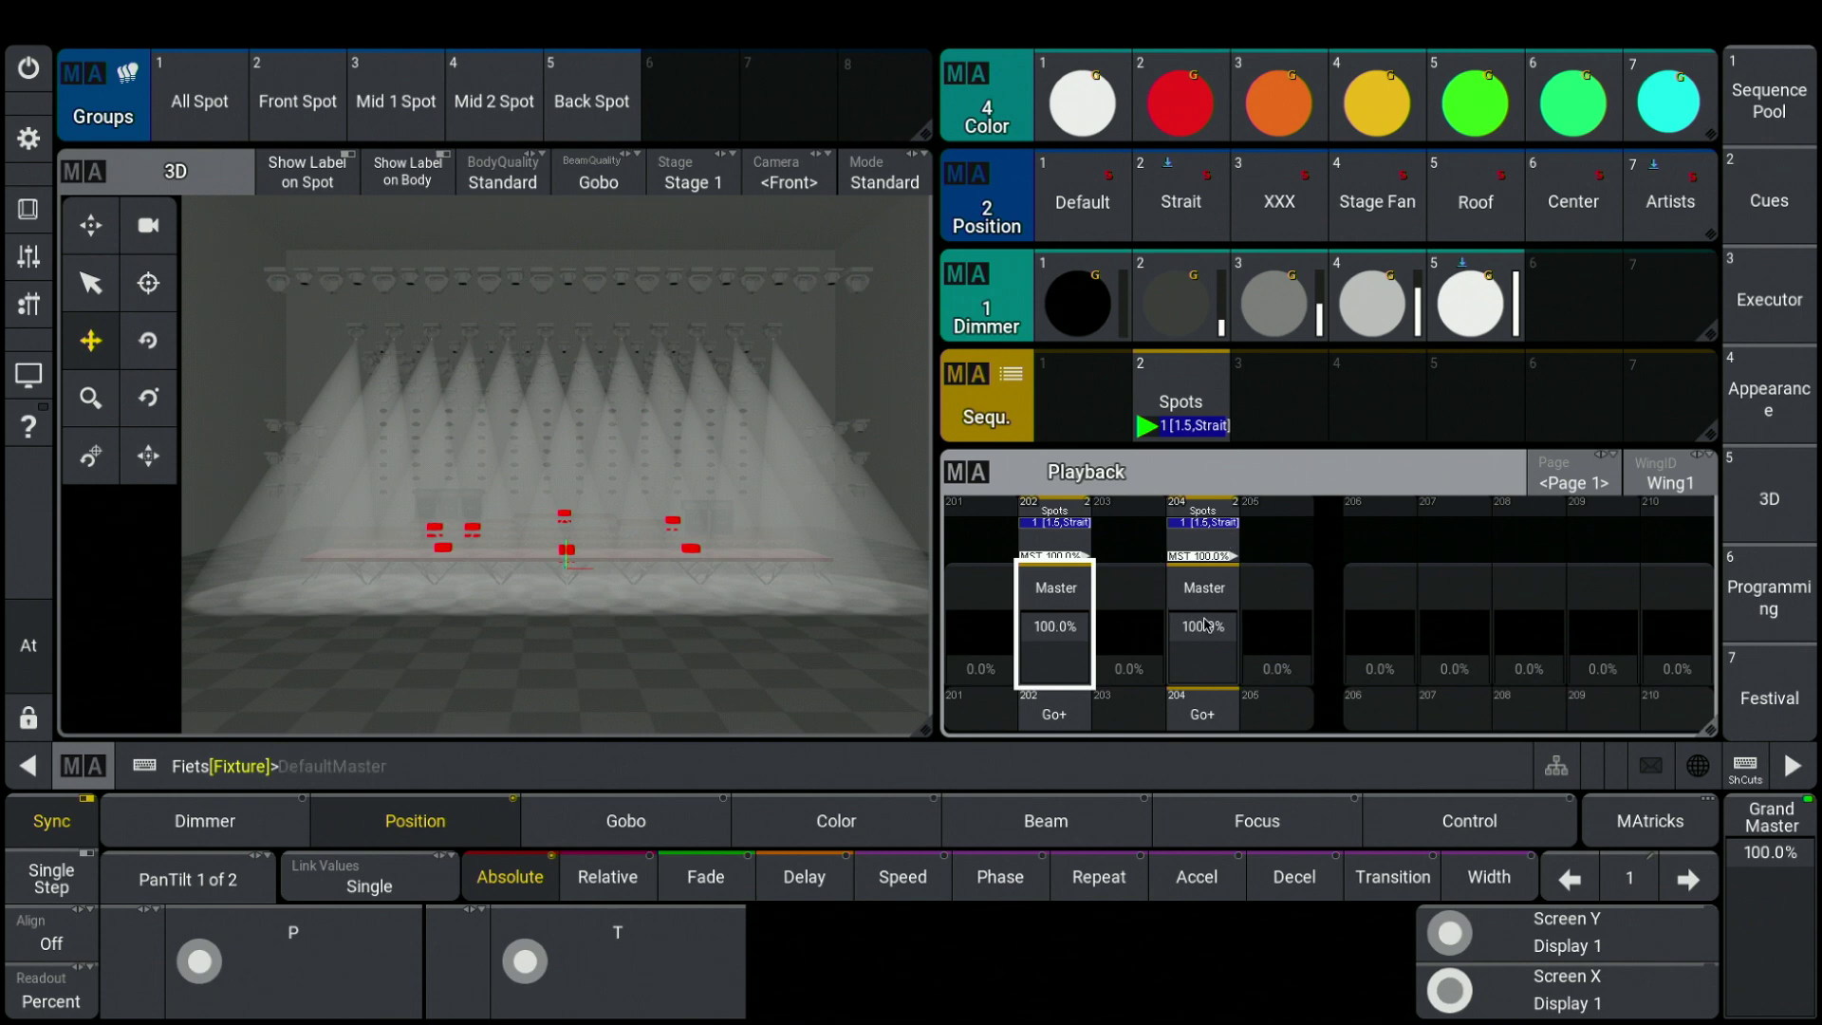
pyautogui.moveTo(1205, 623); pyautogui.dragTo(1204, 679)
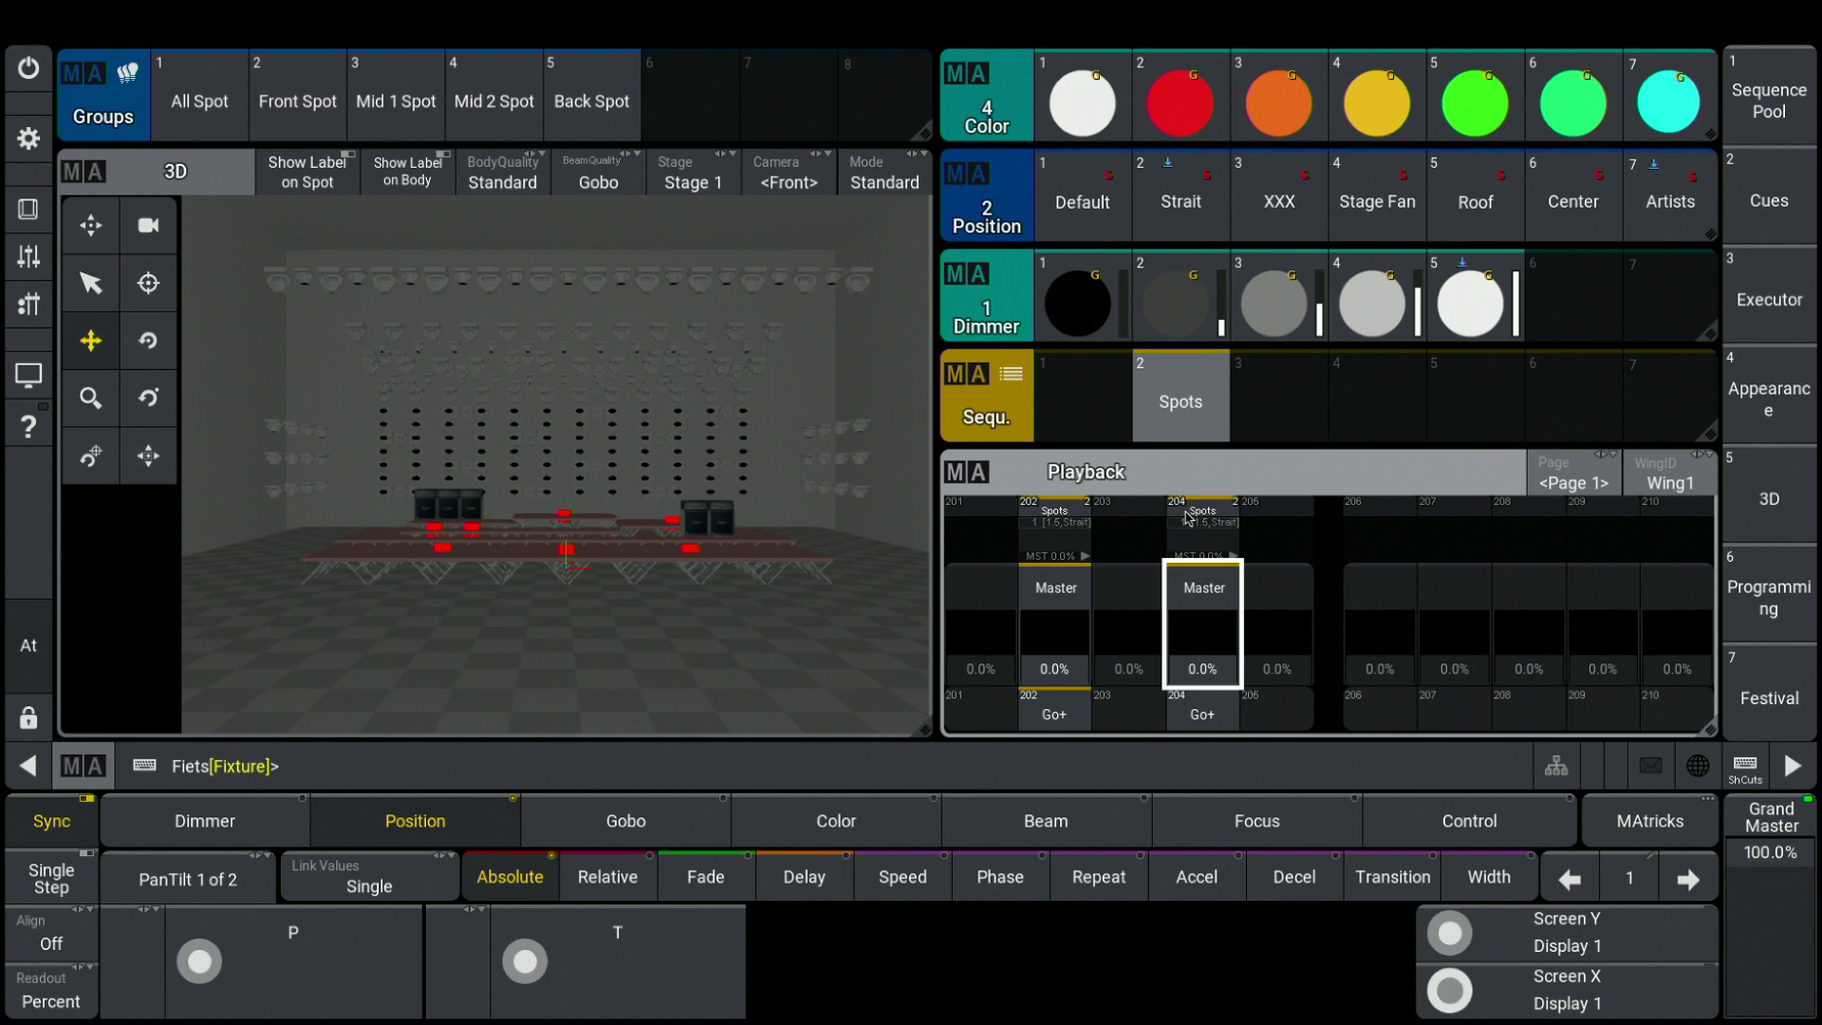
pyautogui.moveTo(1203, 679)
pyautogui.mouseDown()
pyautogui.moveTo(1201, 621)
pyautogui.moveTo(1200, 679)
pyautogui.mouseUp()
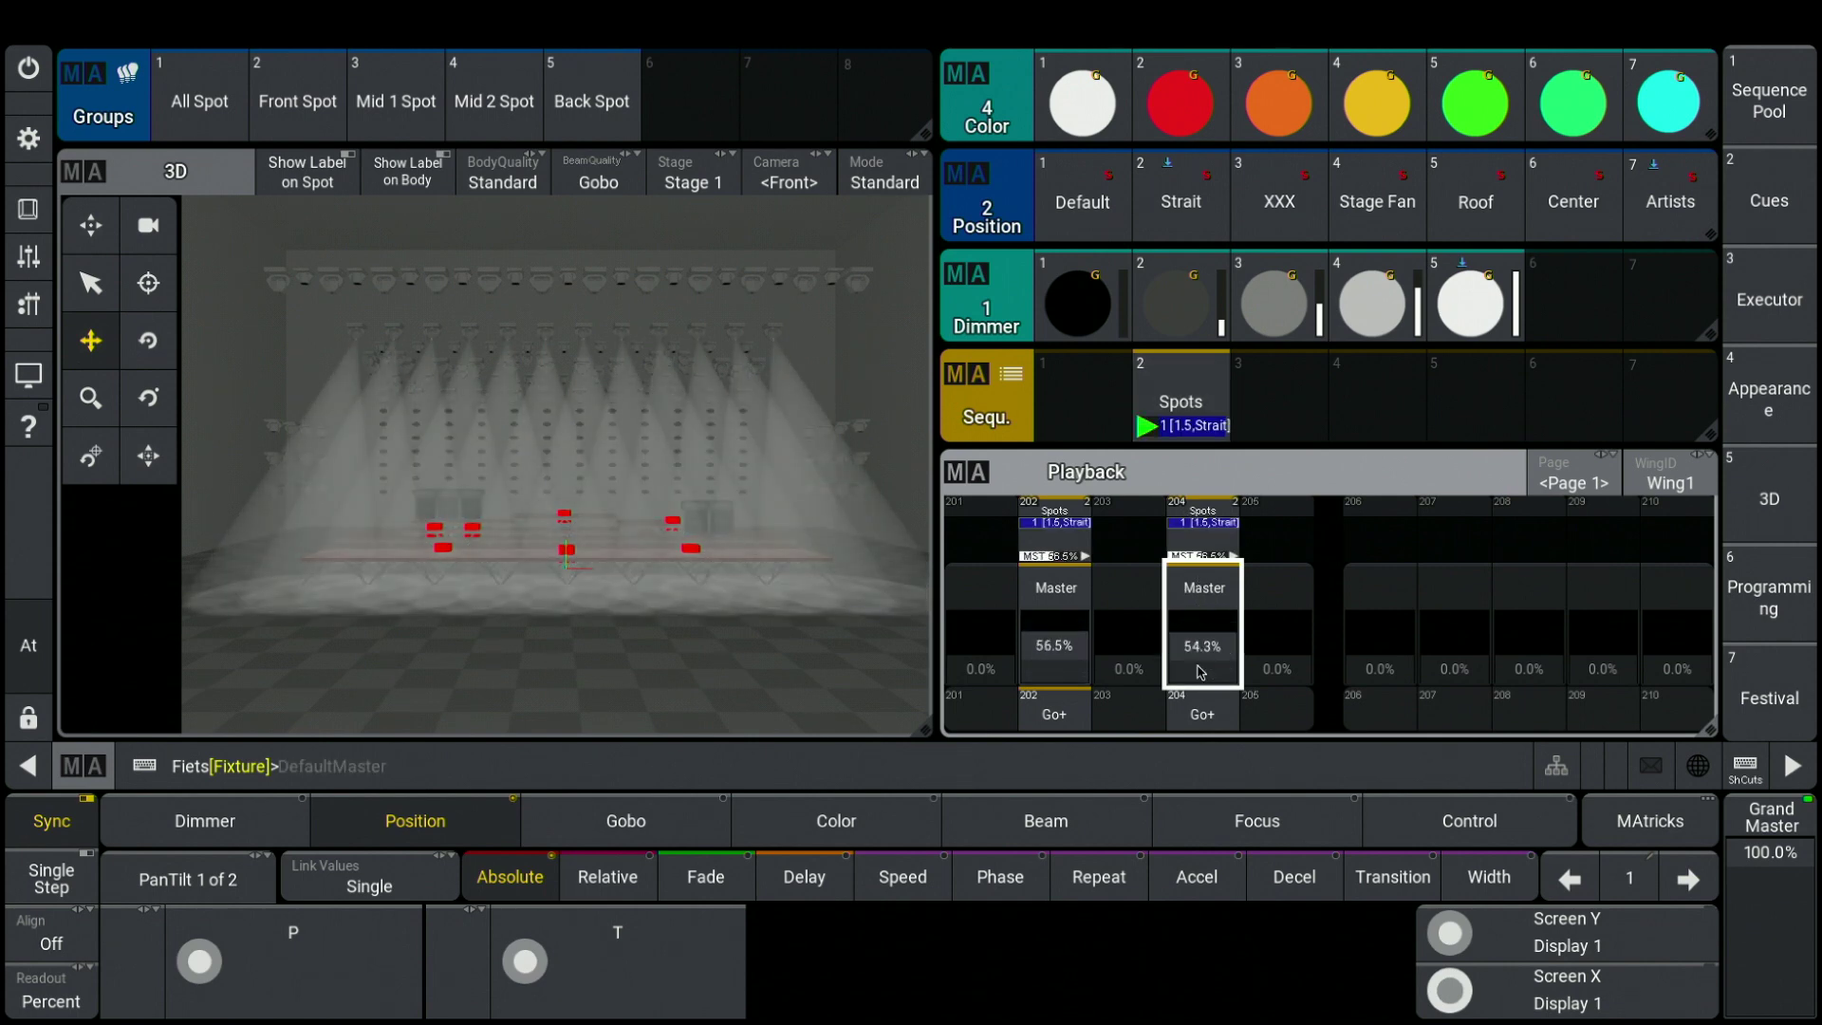
# Copy the Spots sequence to sequence slot 4 and assign the copy to executor 206
pyautogui.moveTo(1186, 423); pyautogui.dragTo(1250, 479)
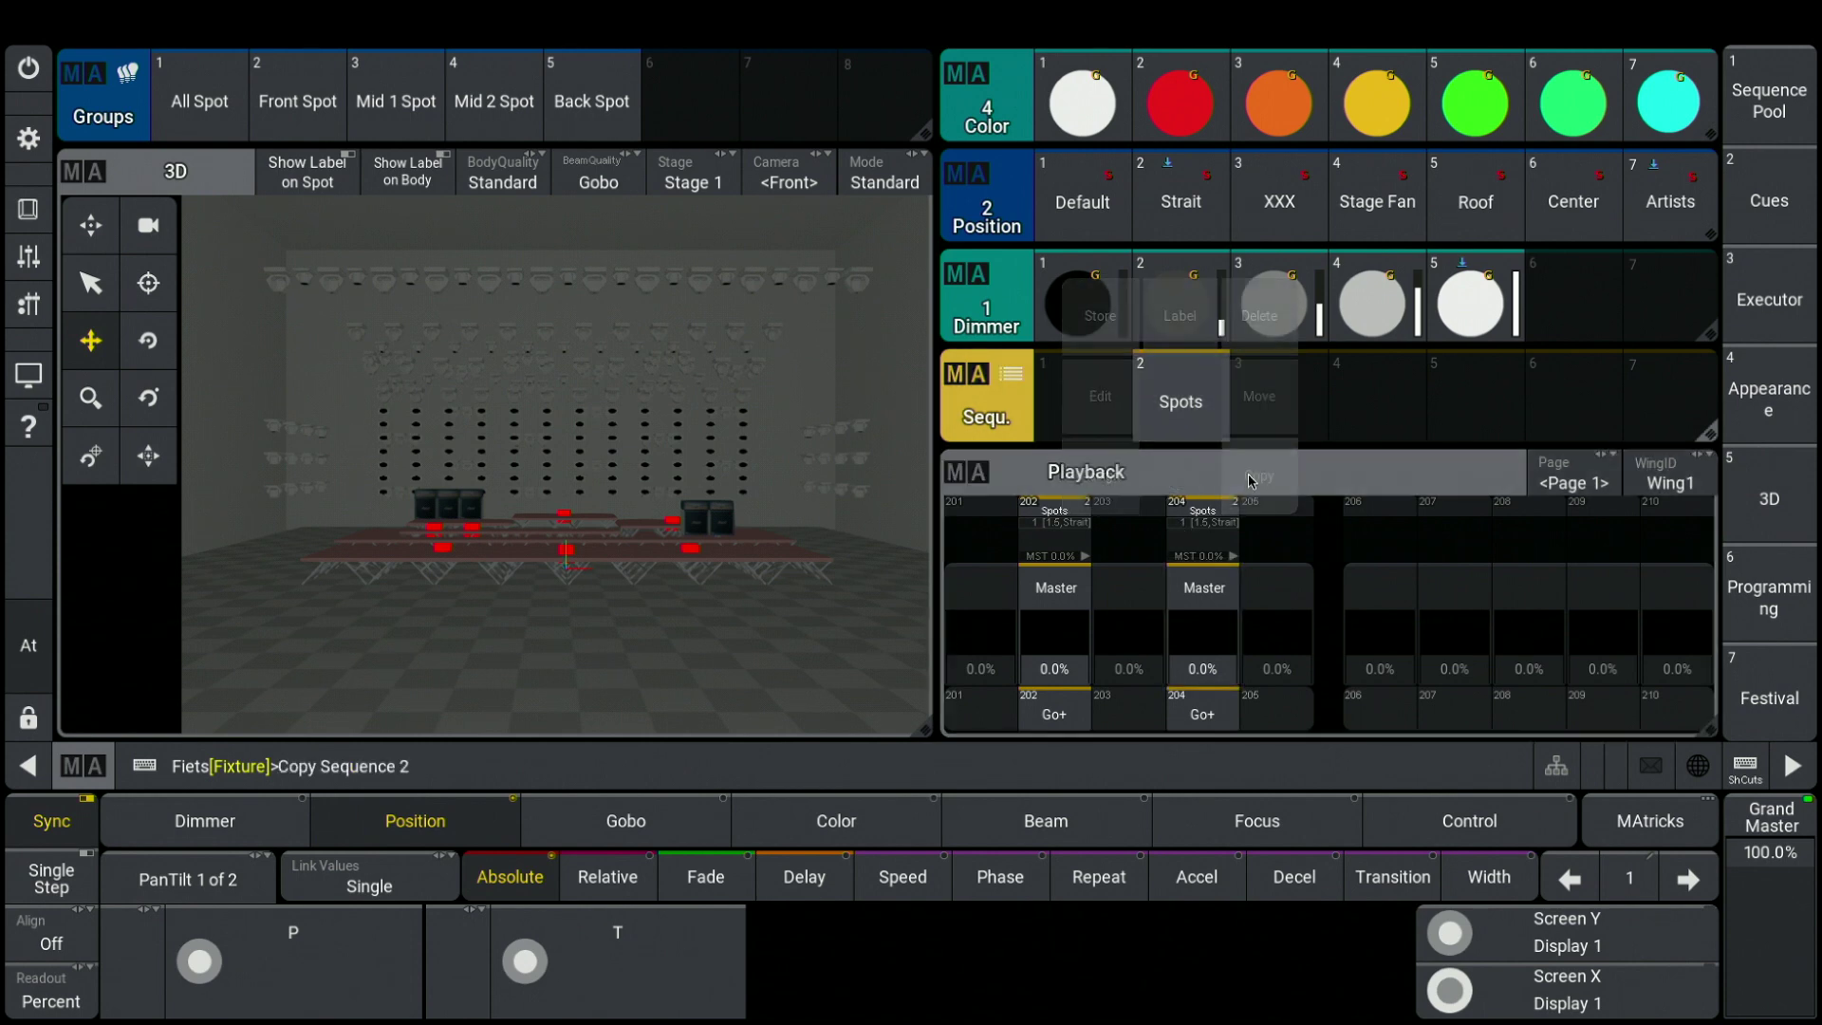
pyautogui.click(1383, 403)
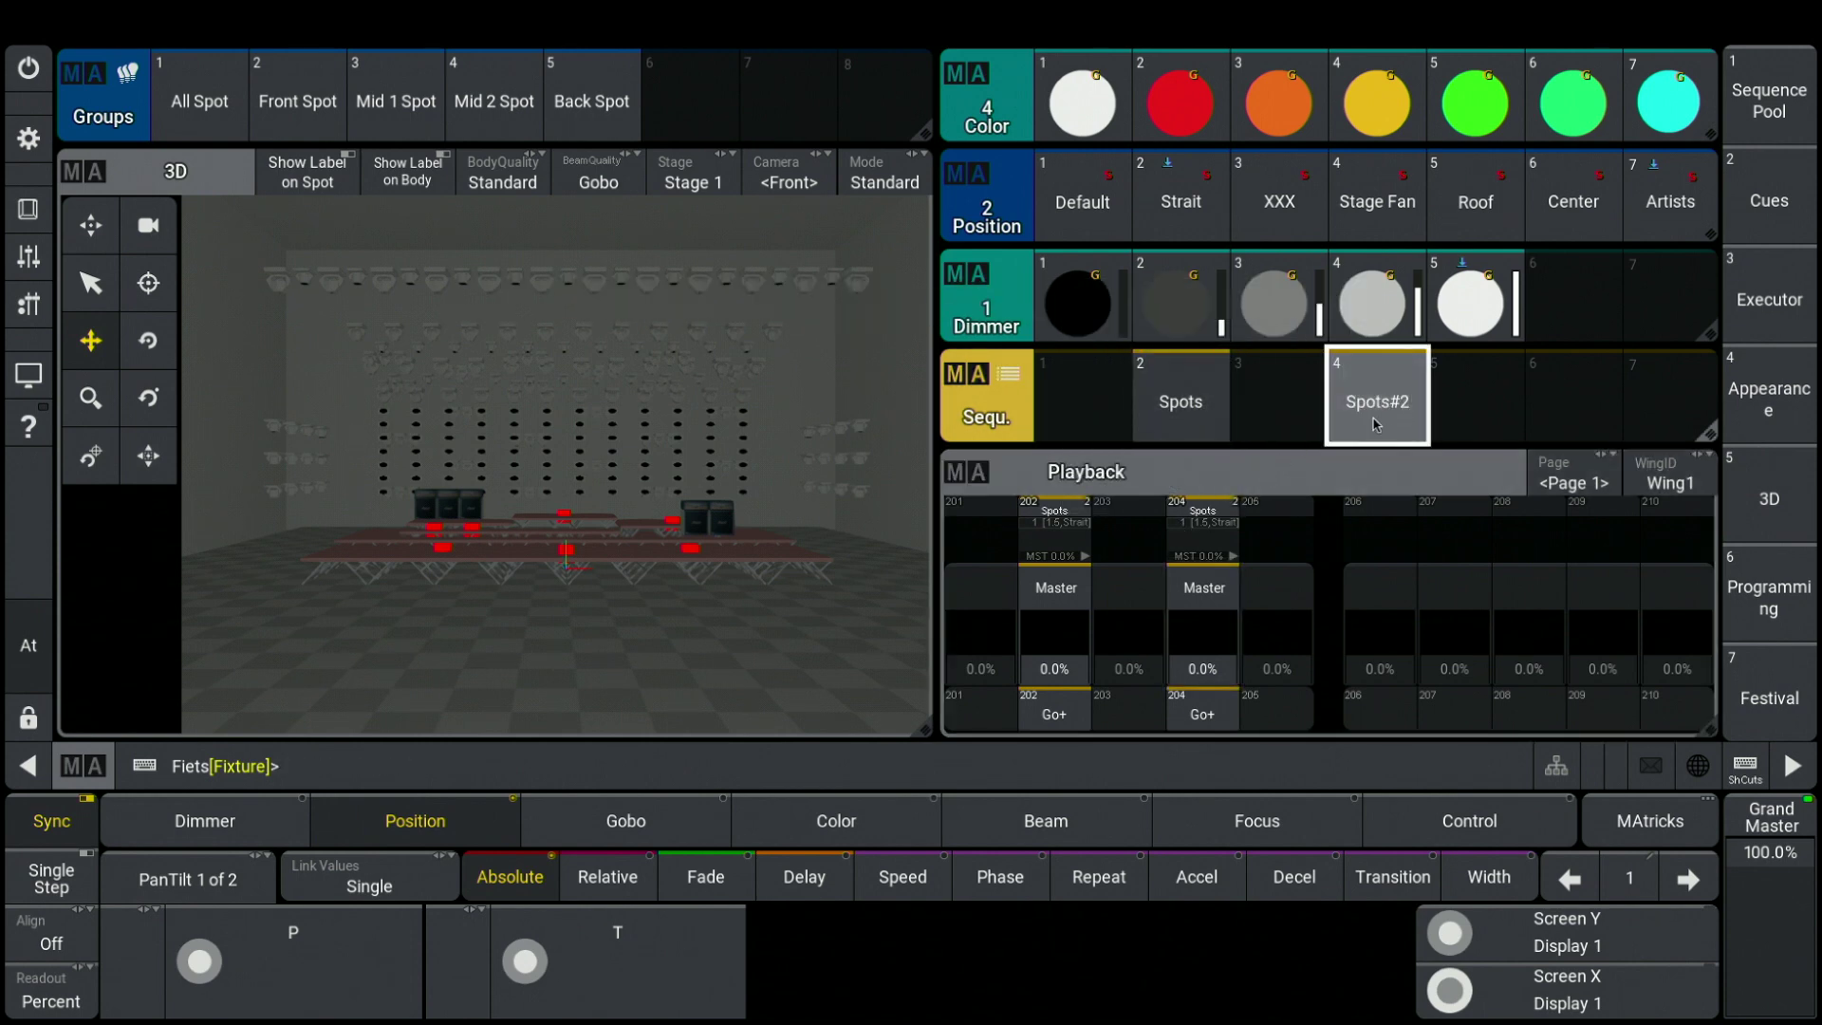
pyautogui.moveTo(1377, 424); pyautogui.dragTo(1294, 475)
pyautogui.click(1371, 707)
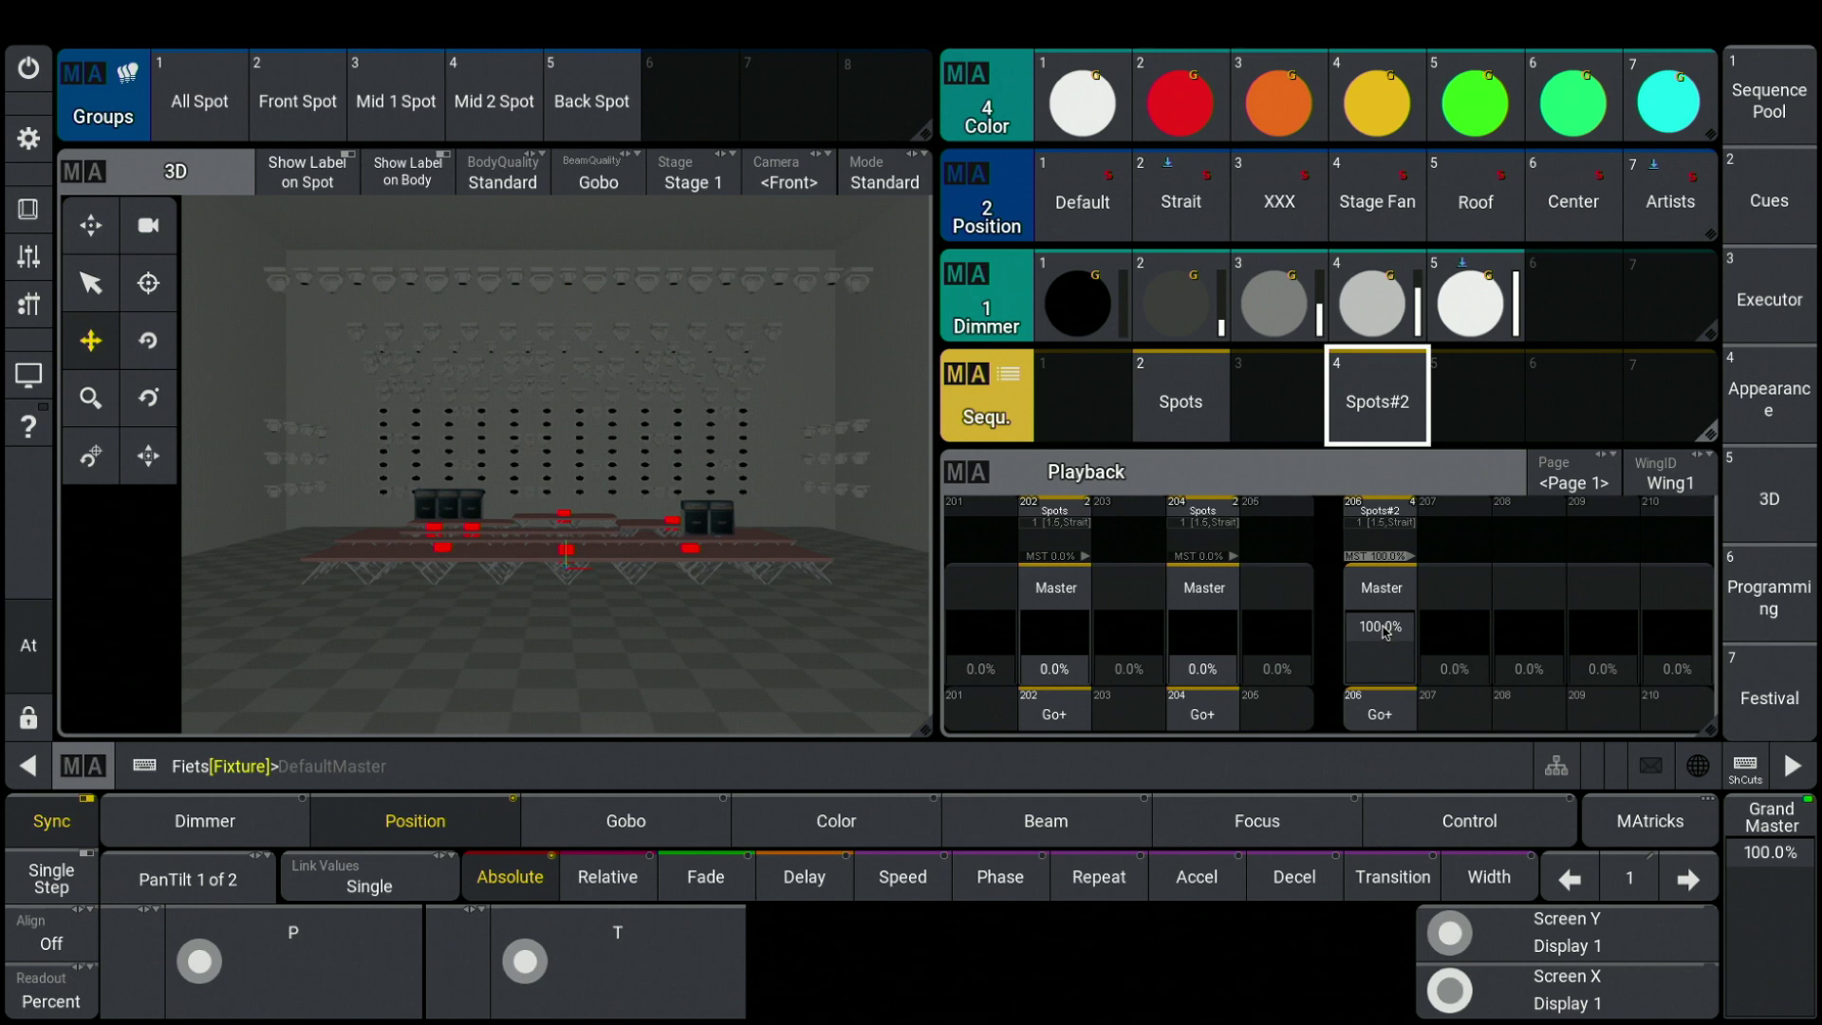
# Test the masters of executors 204 and 206 separately, leaving 204 at 0% and 206 at 100%
pyautogui.moveTo(1383, 631); pyautogui.dragTo(1374, 691)
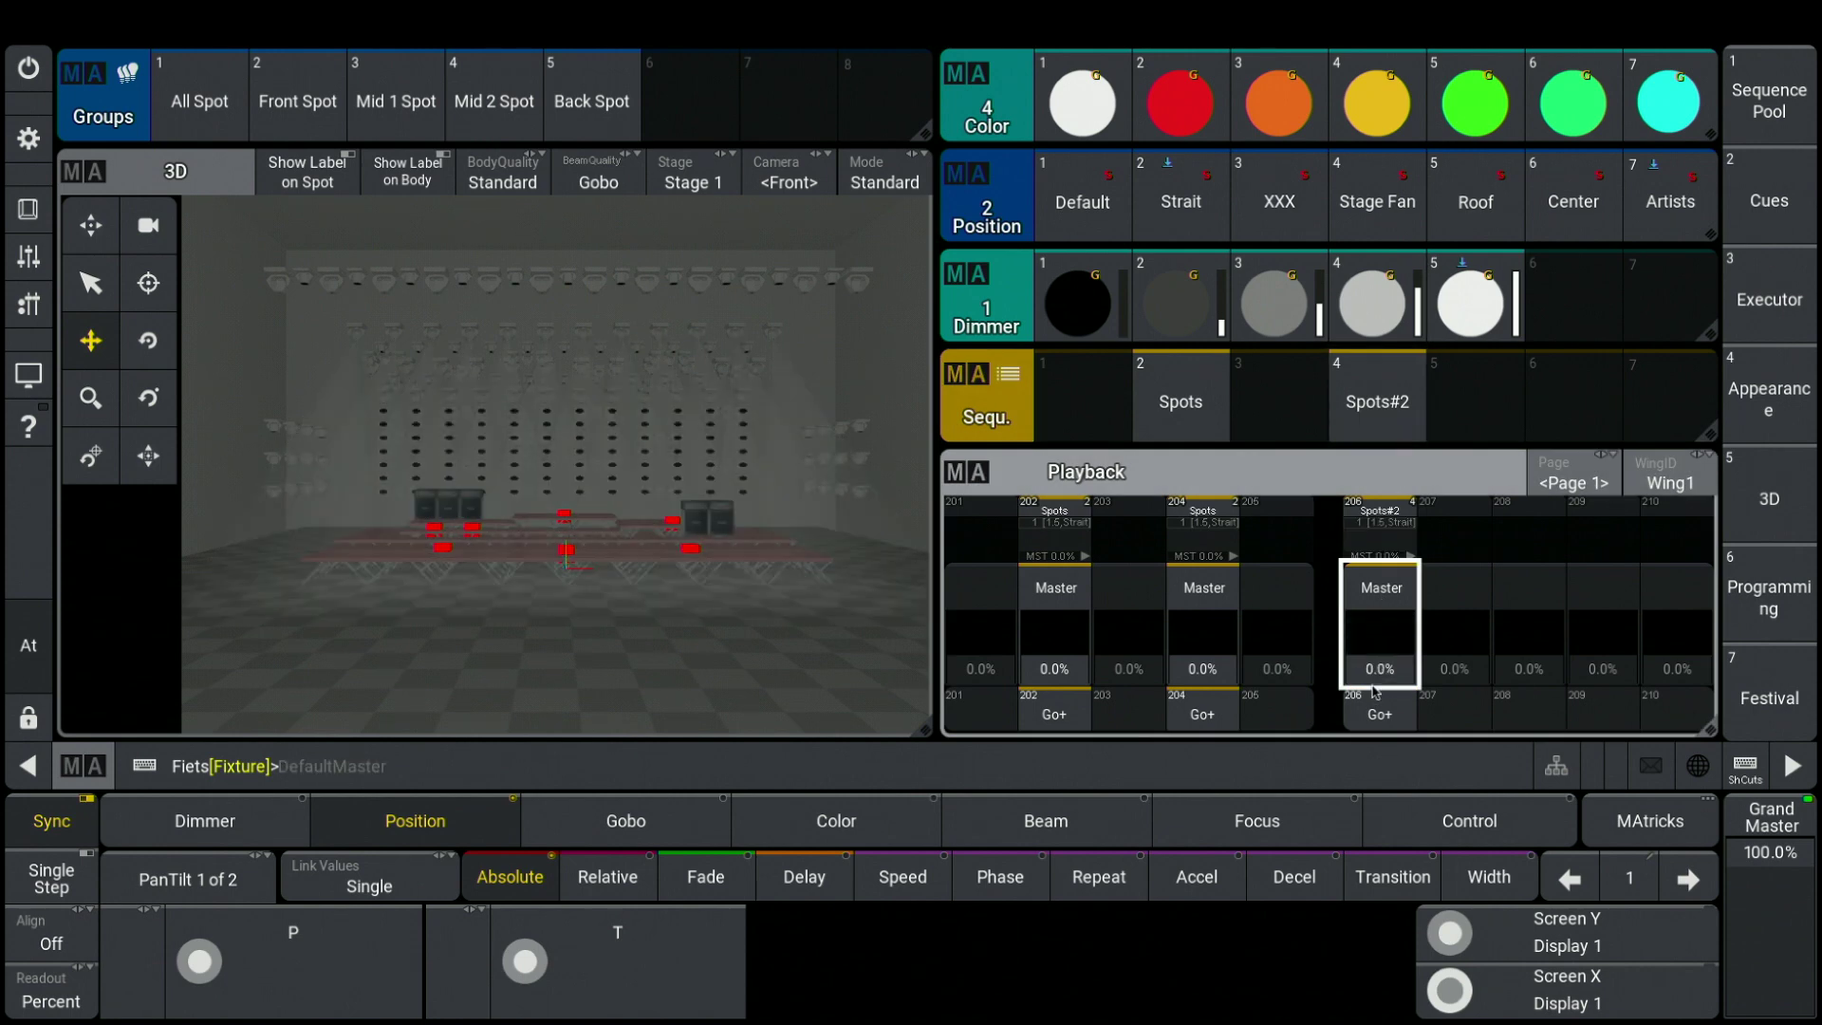
pyautogui.moveTo(1205, 669)
pyautogui.mouseDown()
pyautogui.moveTo(1226, 607)
pyautogui.moveTo(1223, 682)
pyautogui.mouseUp()
pyautogui.moveTo(1381, 668); pyautogui.dragTo(1380, 594)
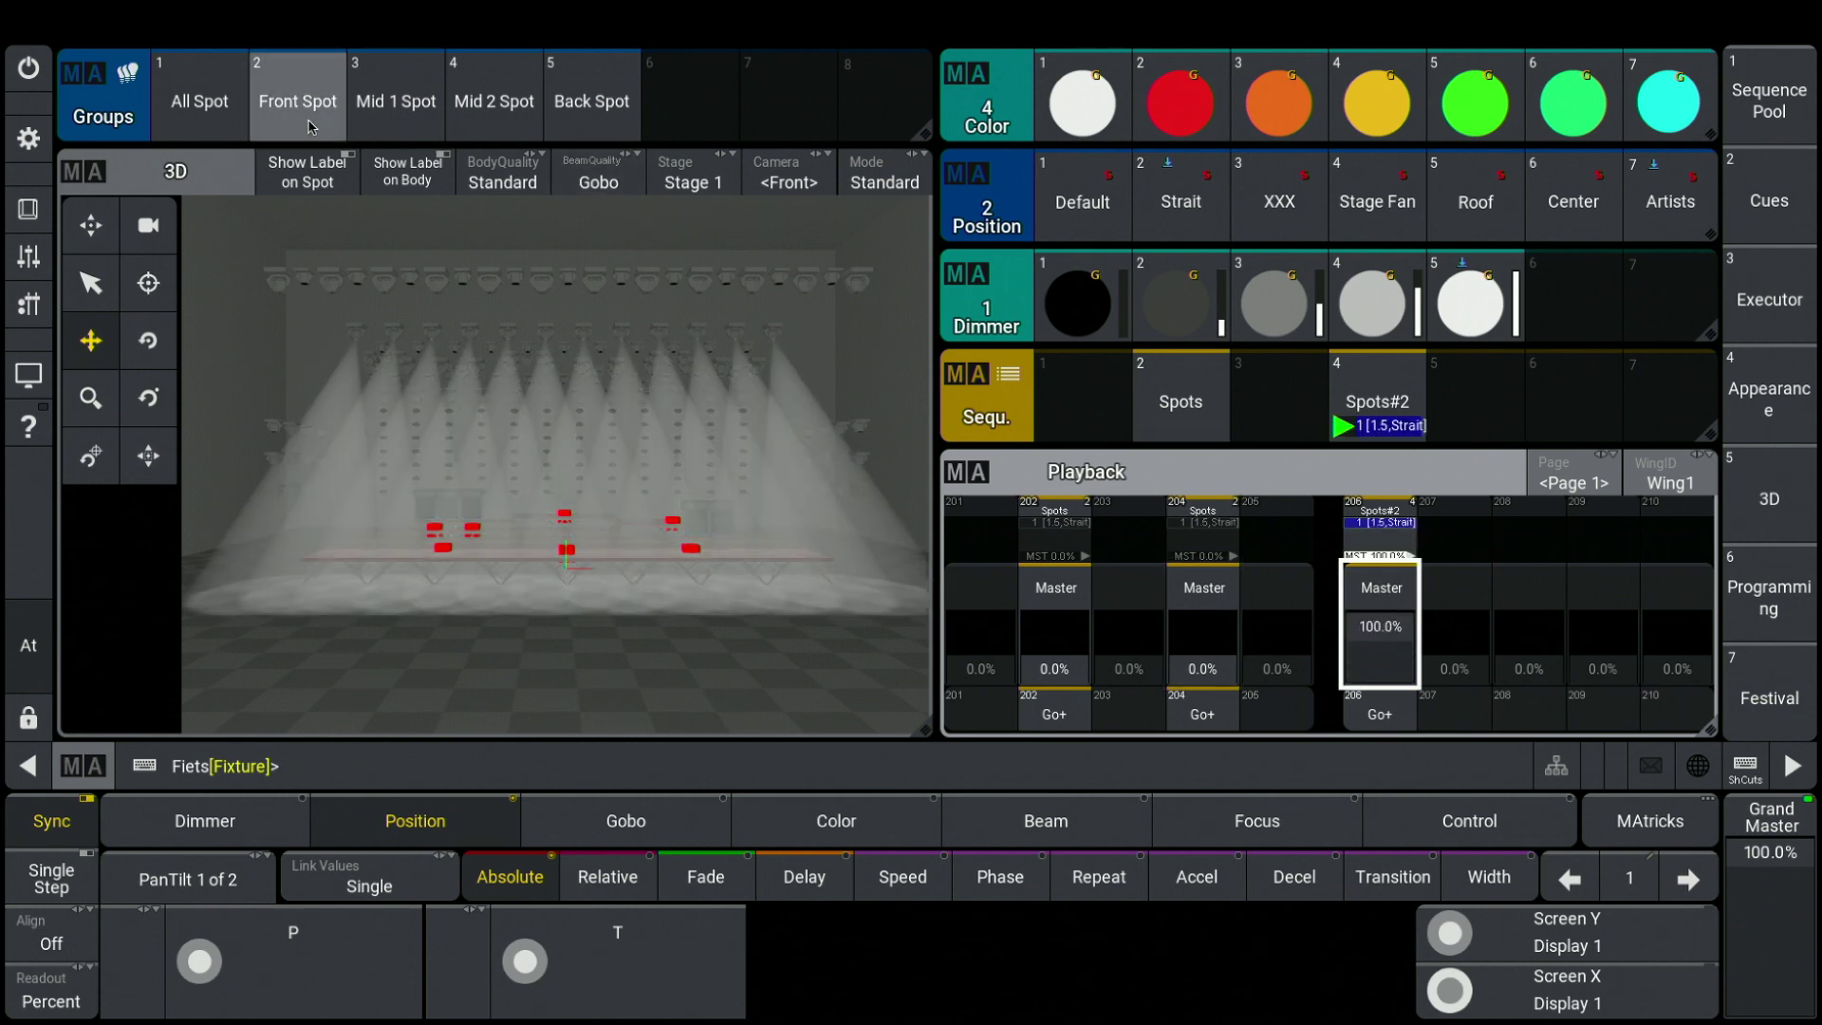
# Merge the red colour preset for the Mid 1 Spot group into the Spots#2 sequence and clear the programmer
pyautogui.click(368, 118)
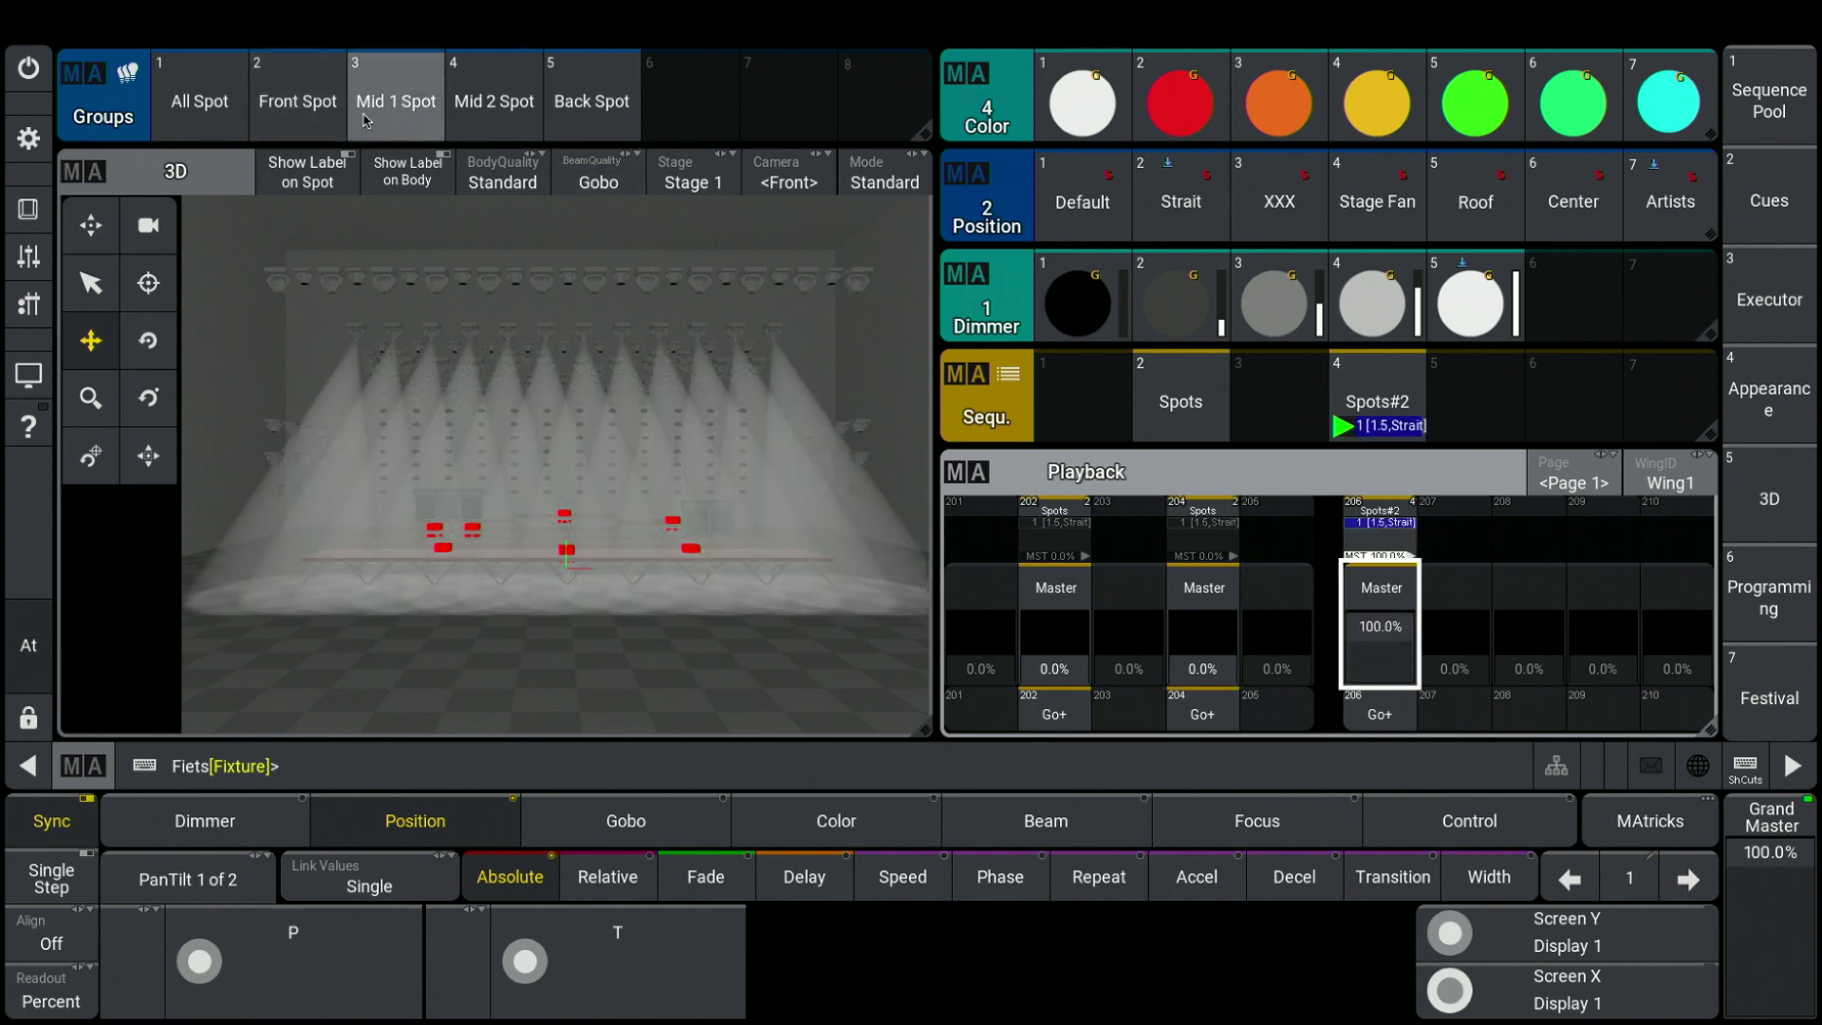
pyautogui.click(1180, 138)
pyautogui.moveTo(1376, 402); pyautogui.dragTo(1295, 316)
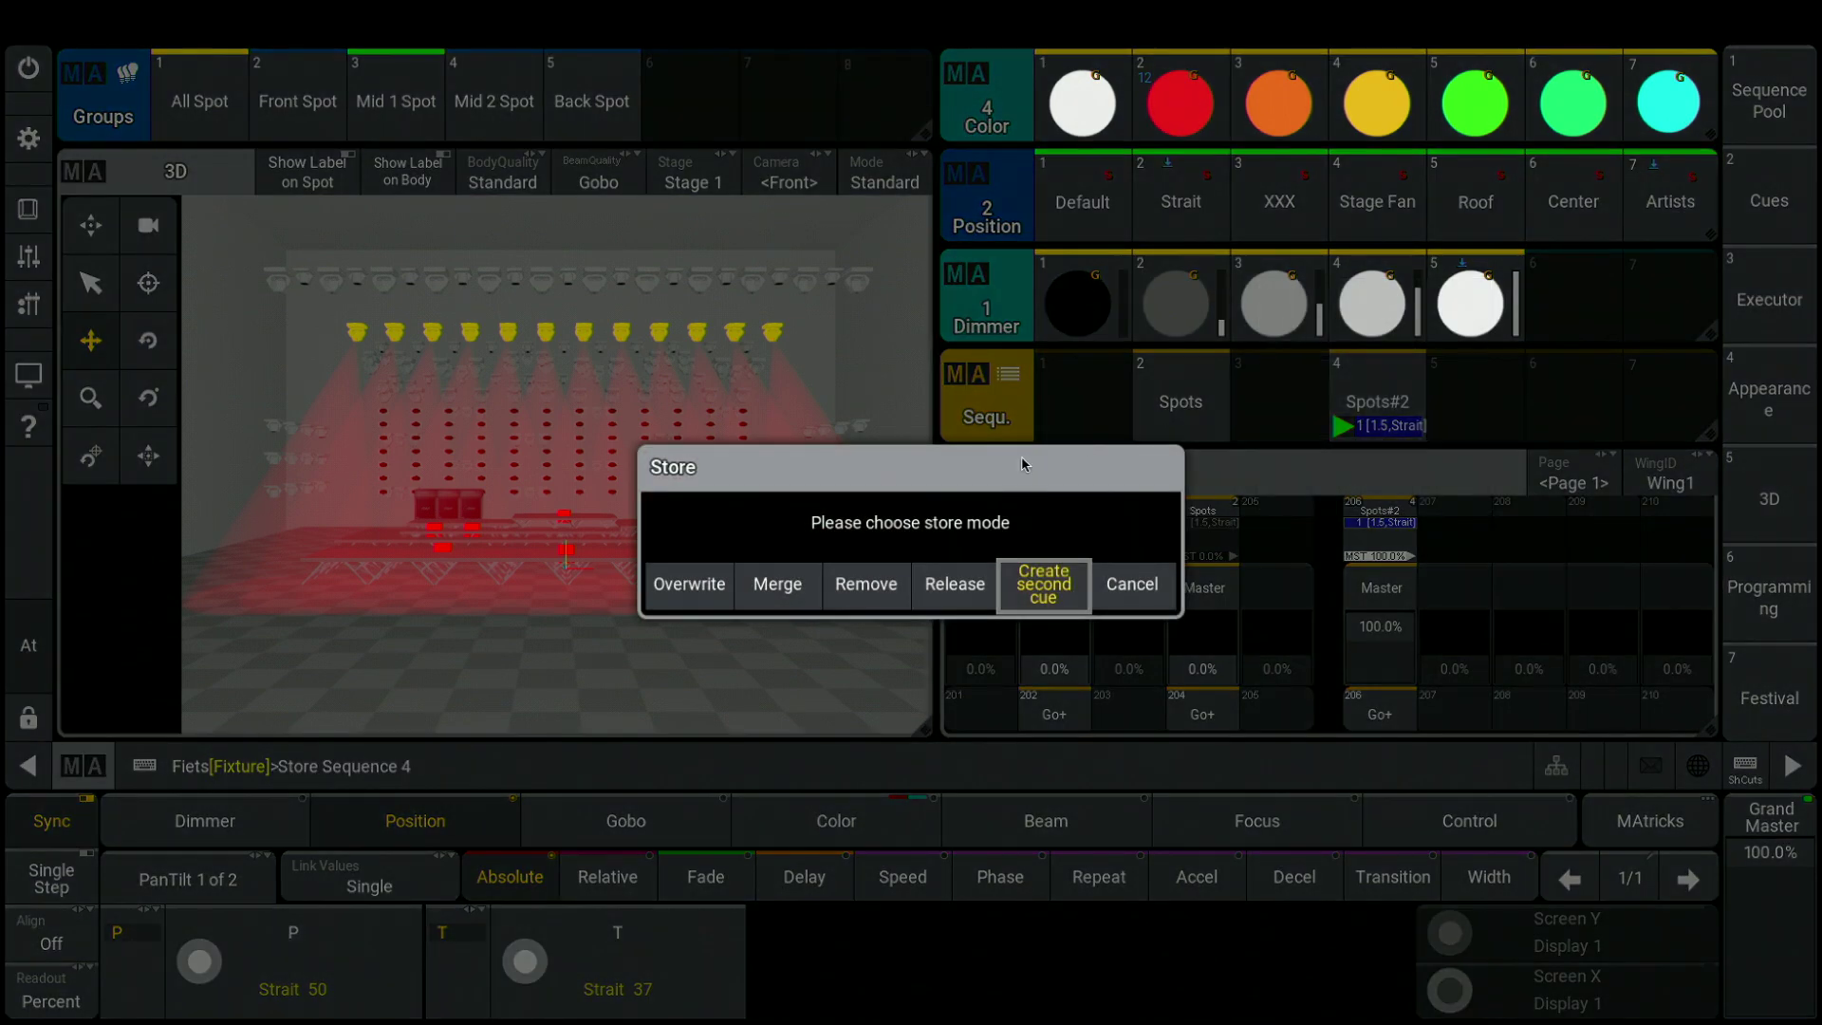
pyautogui.click(779, 583)
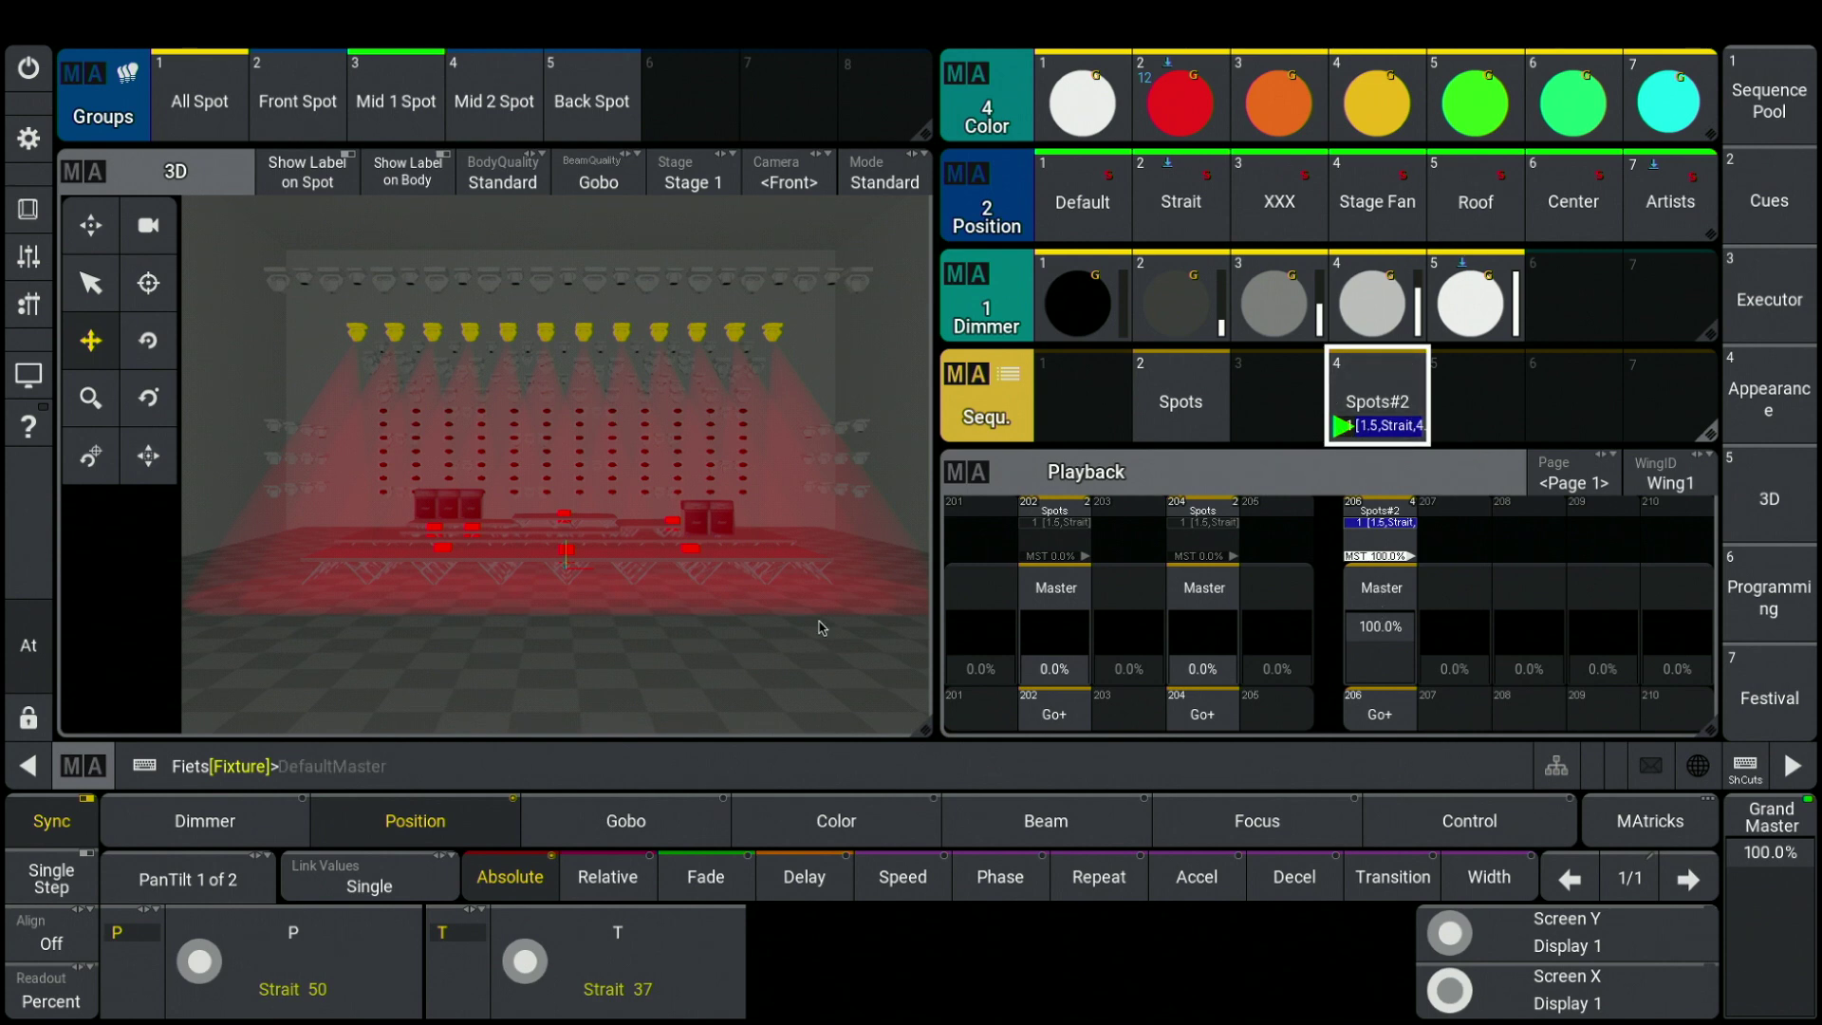
pyautogui.click(14, 653)
pyautogui.click(162, 699)
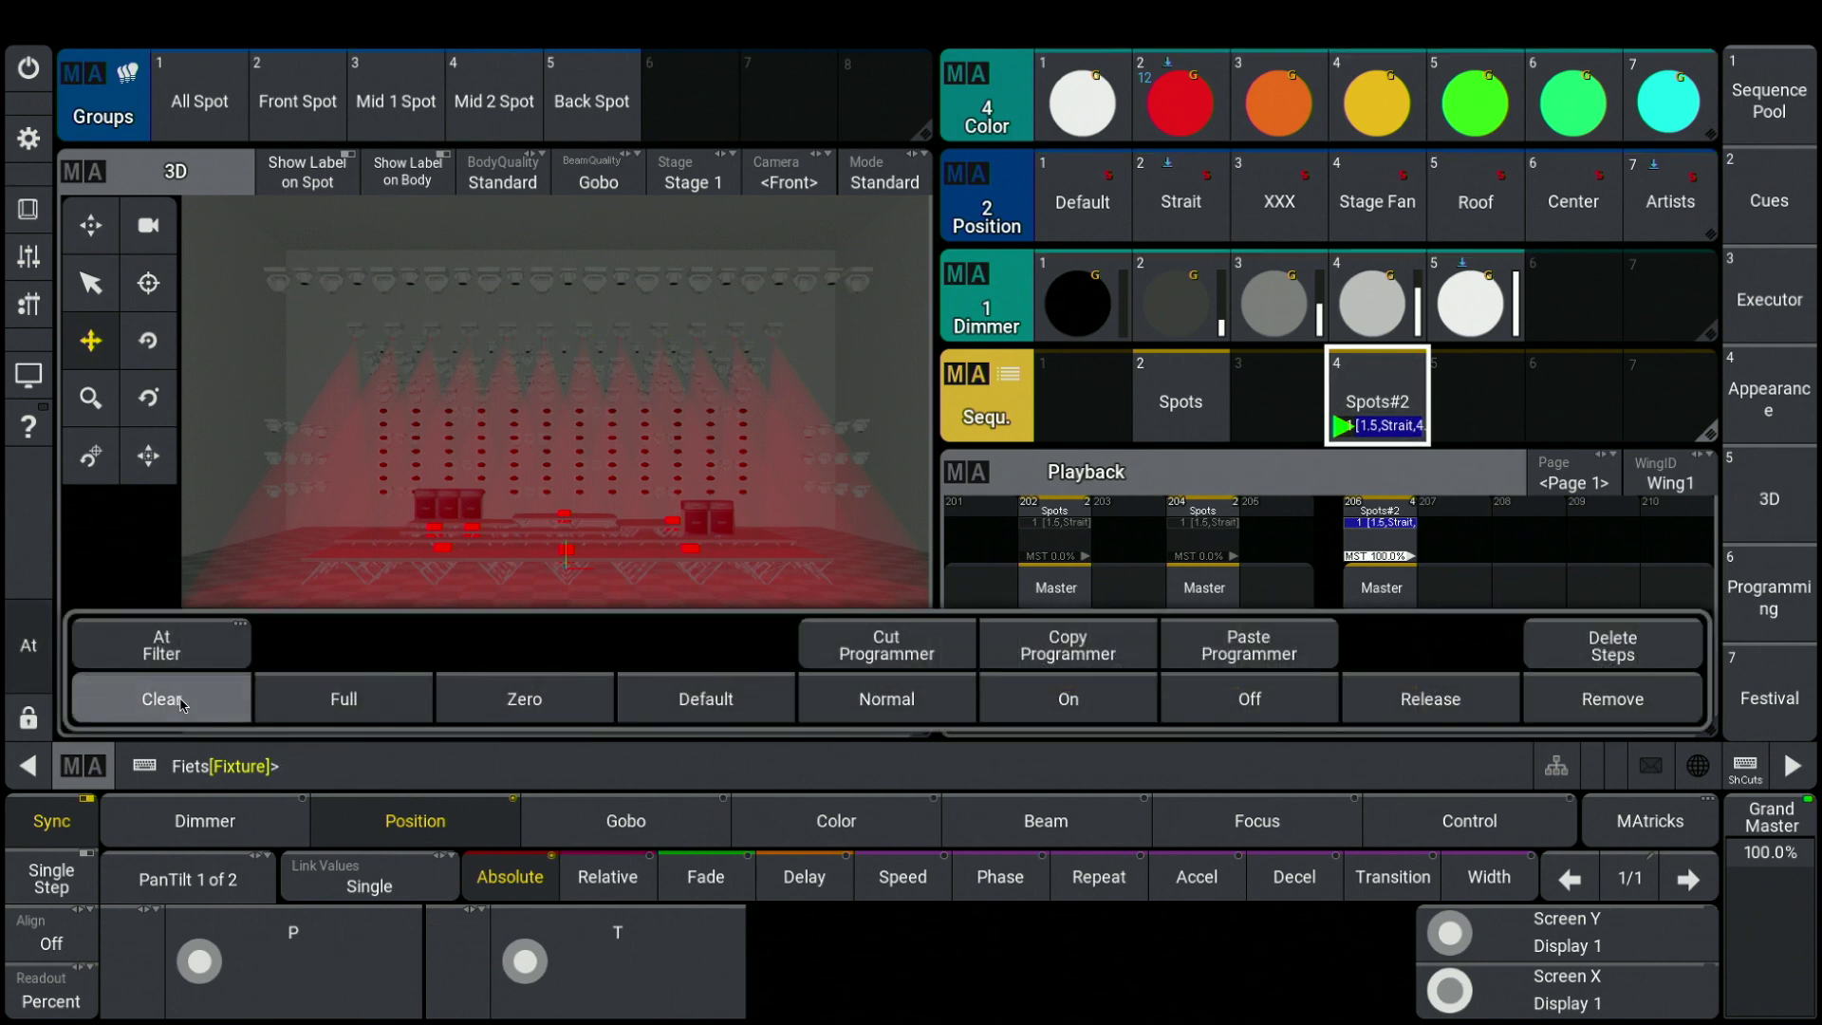
pyautogui.click(1369, 512)
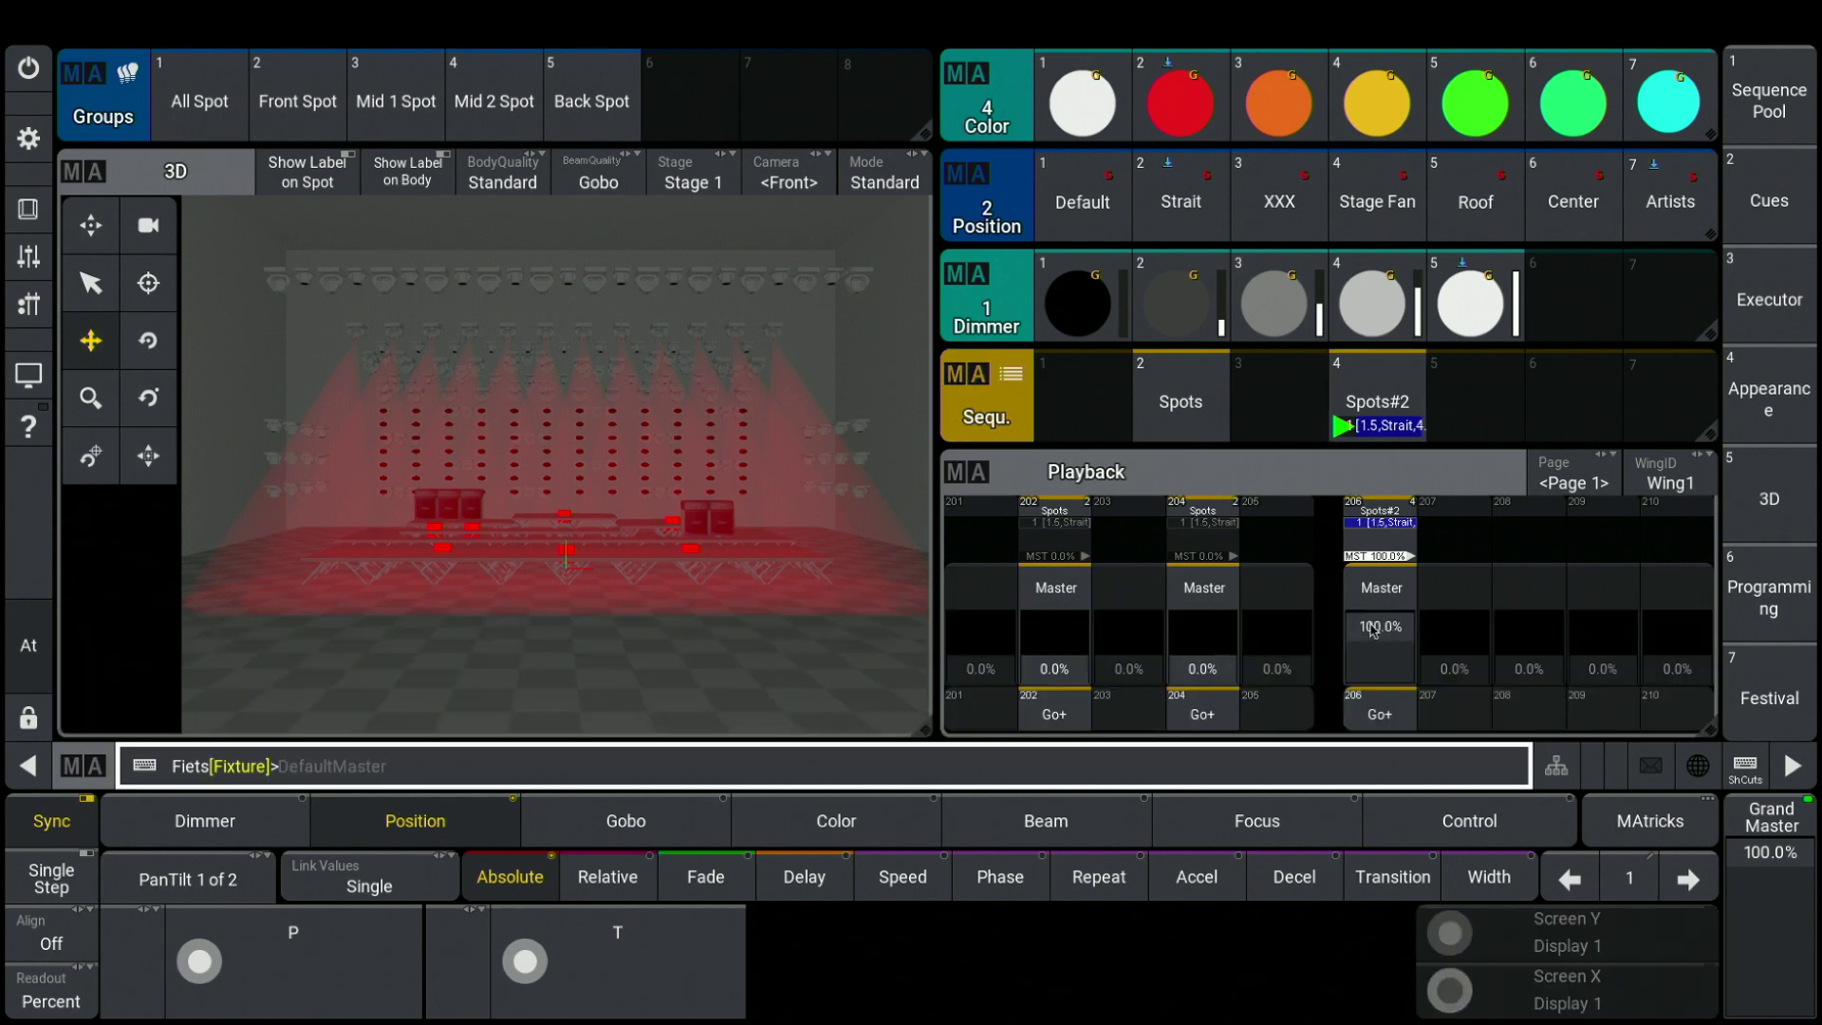
# Lower the Spots#2 master on executor 206 to 0% and raise the Spots master on executor 204 to 100%
pyautogui.moveTo(1380, 631); pyautogui.dragTo(1382, 693)
pyautogui.moveTo(1201, 676)
pyautogui.mouseDown()
pyautogui.moveTo(1209, 604)
pyautogui.moveTo(1202, 676)
pyautogui.mouseUp()
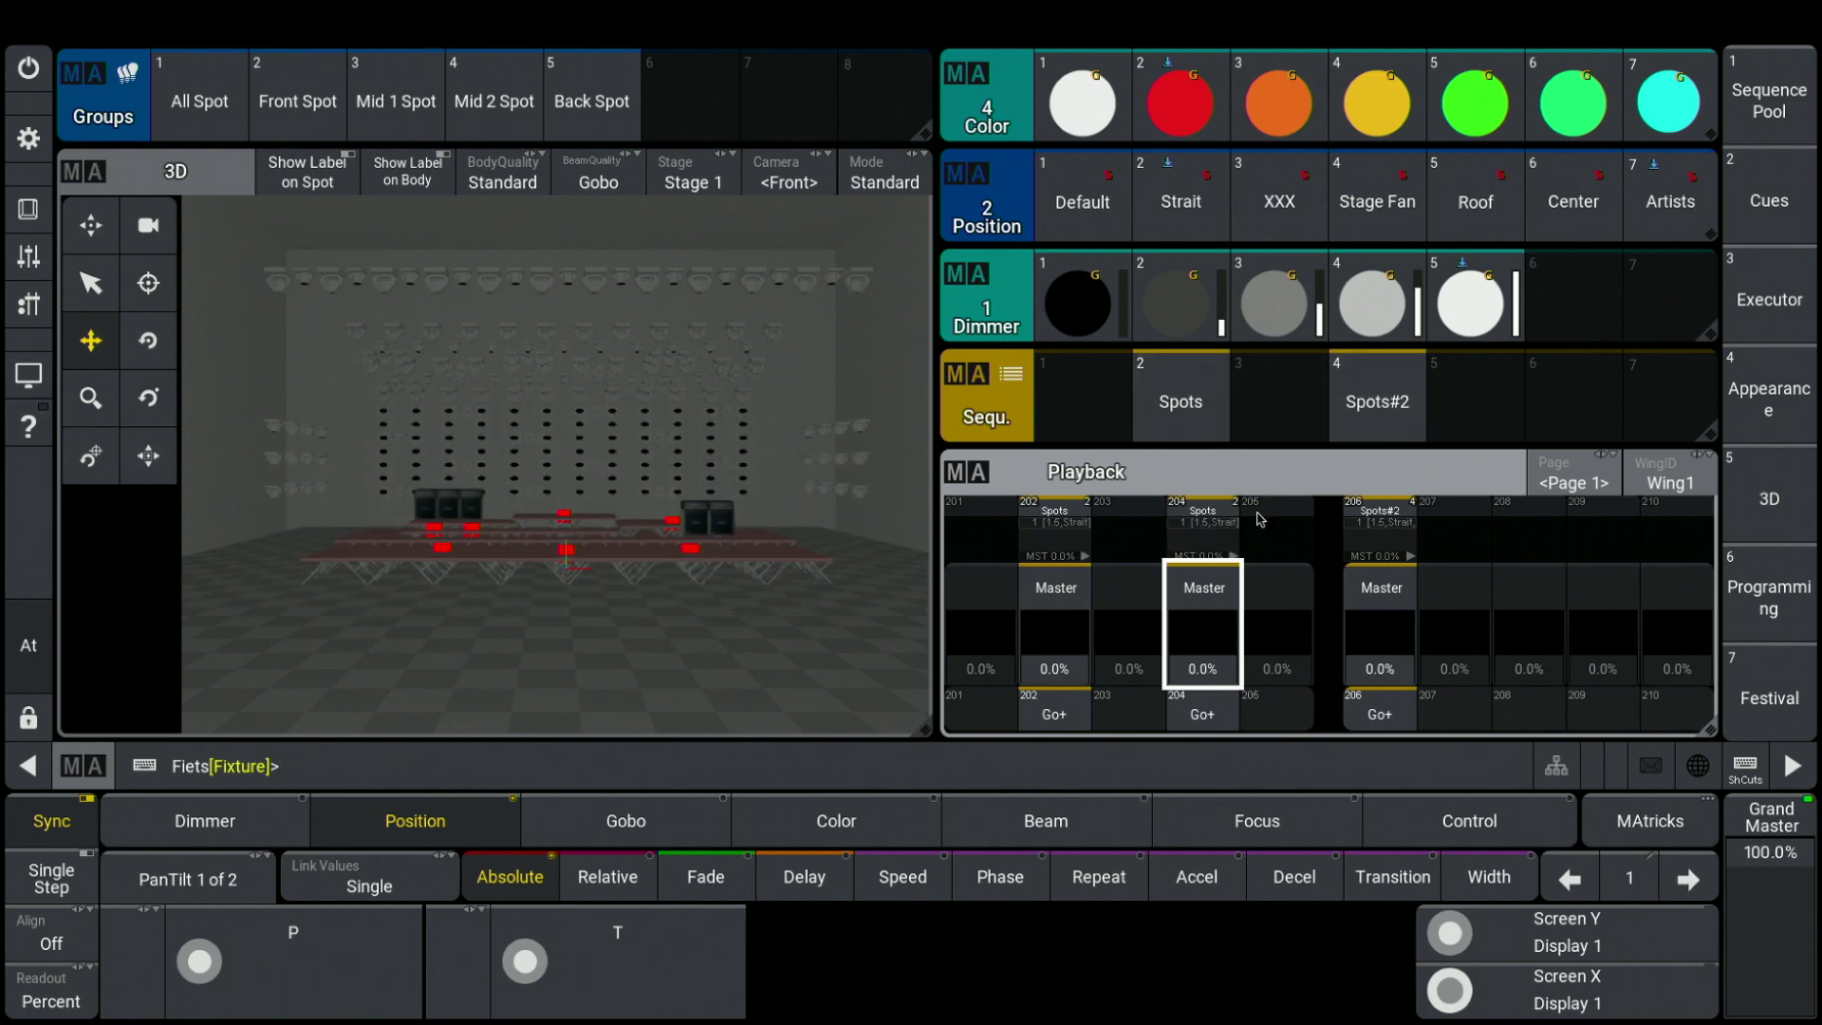
pyautogui.click(1185, 365)
pyautogui.moveTo(1203, 680); pyautogui.dragTo(1208, 628)
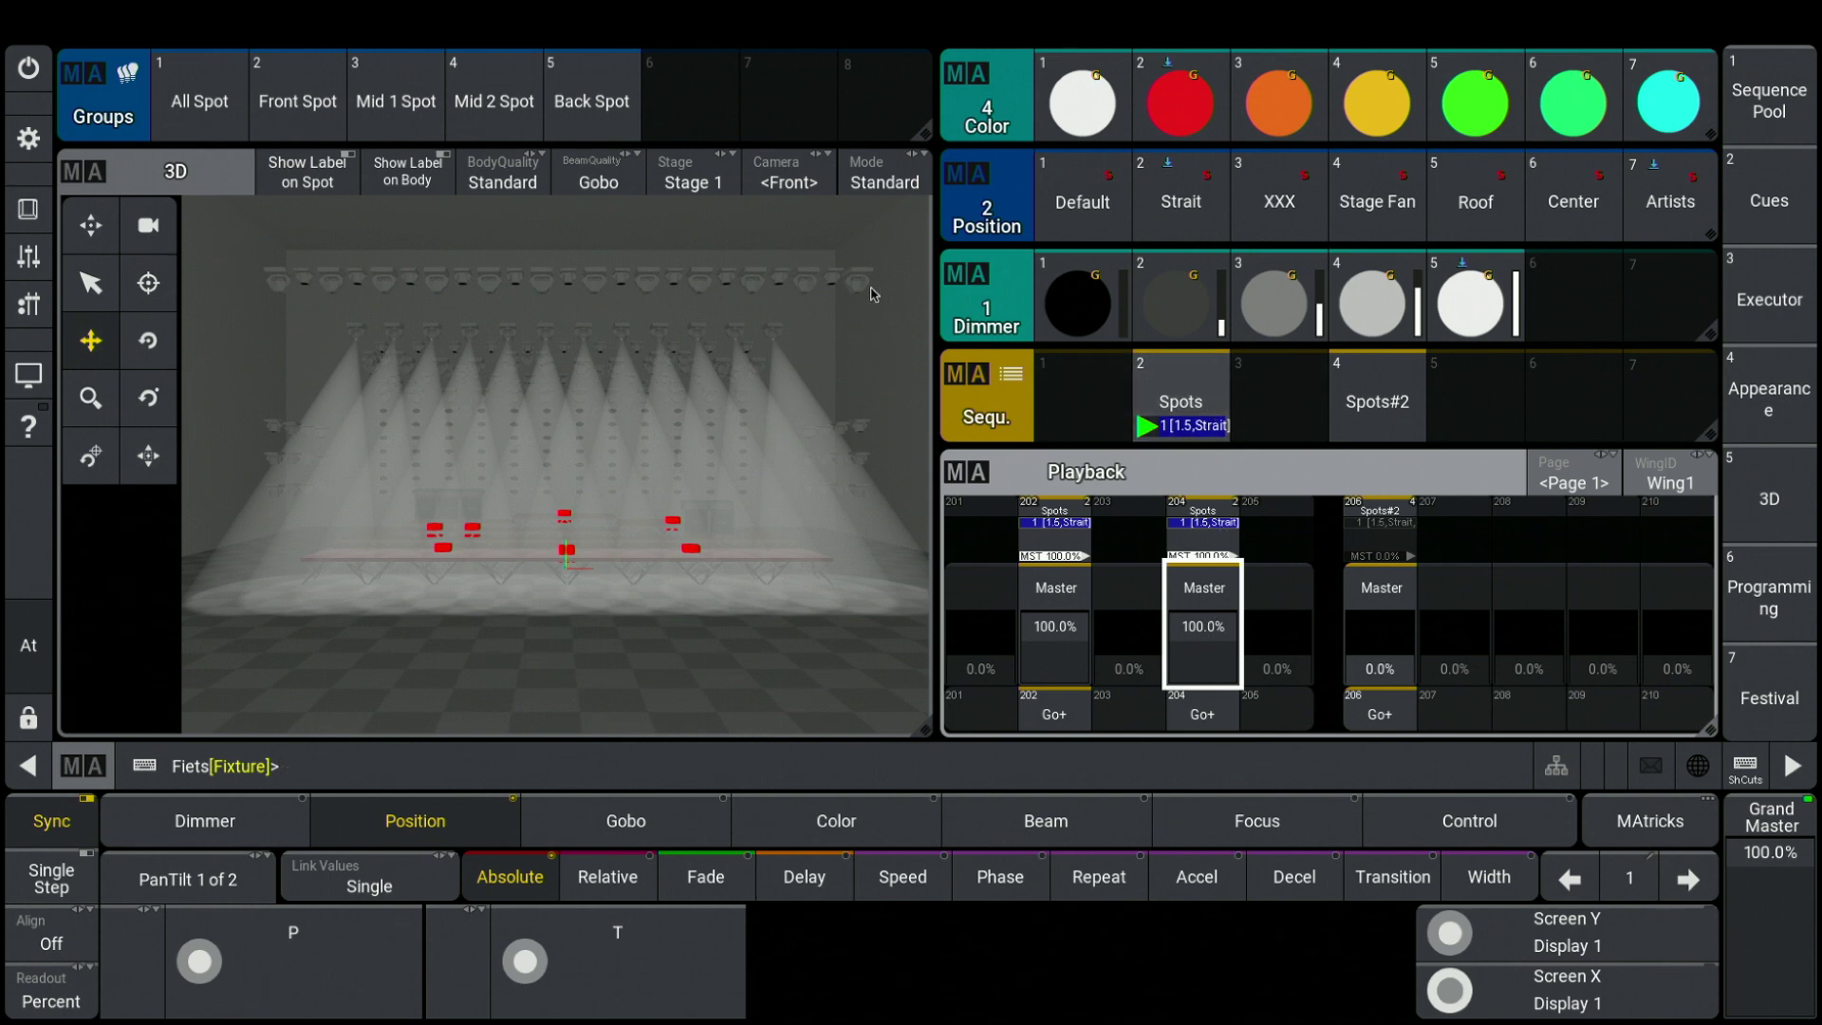
# Merge green colour preset 5 for the Mid 1 Spot group into the Spots sequence and clear the programmer
pyautogui.click(395, 95)
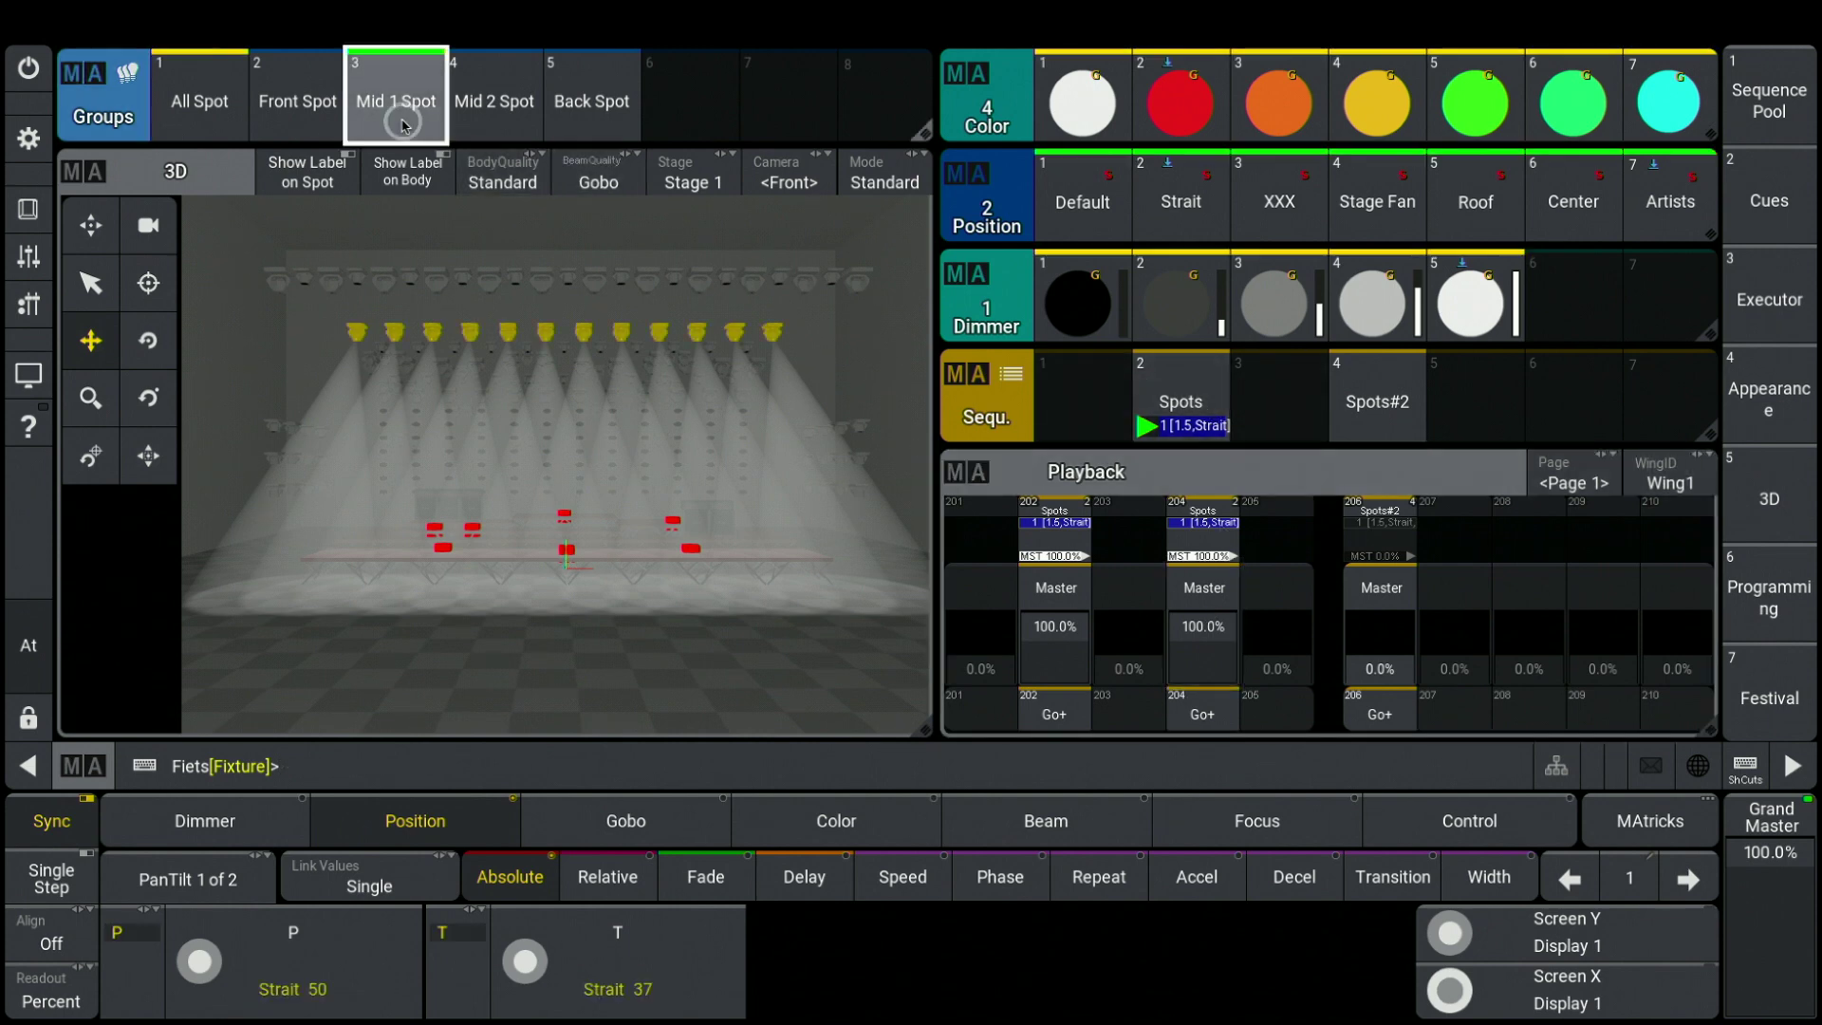
pyautogui.click(1462, 114)
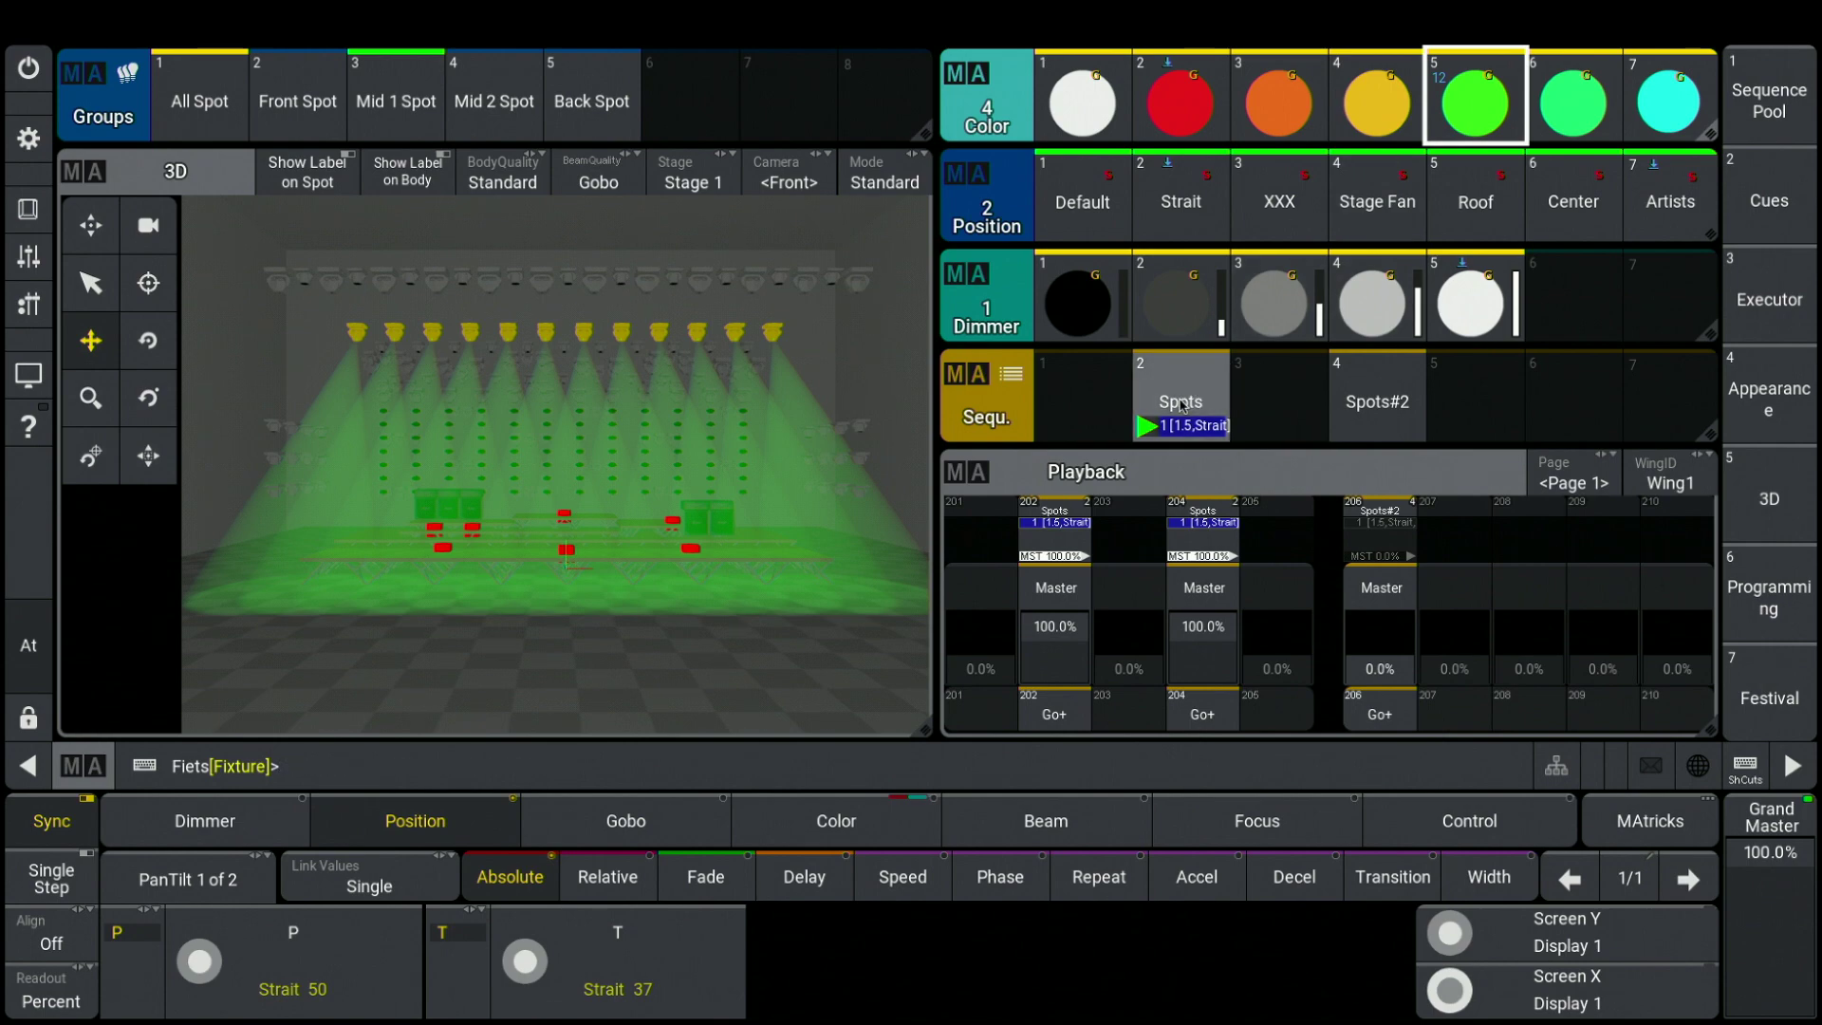
pyautogui.moveTo(1182, 406); pyautogui.dragTo(1100, 316)
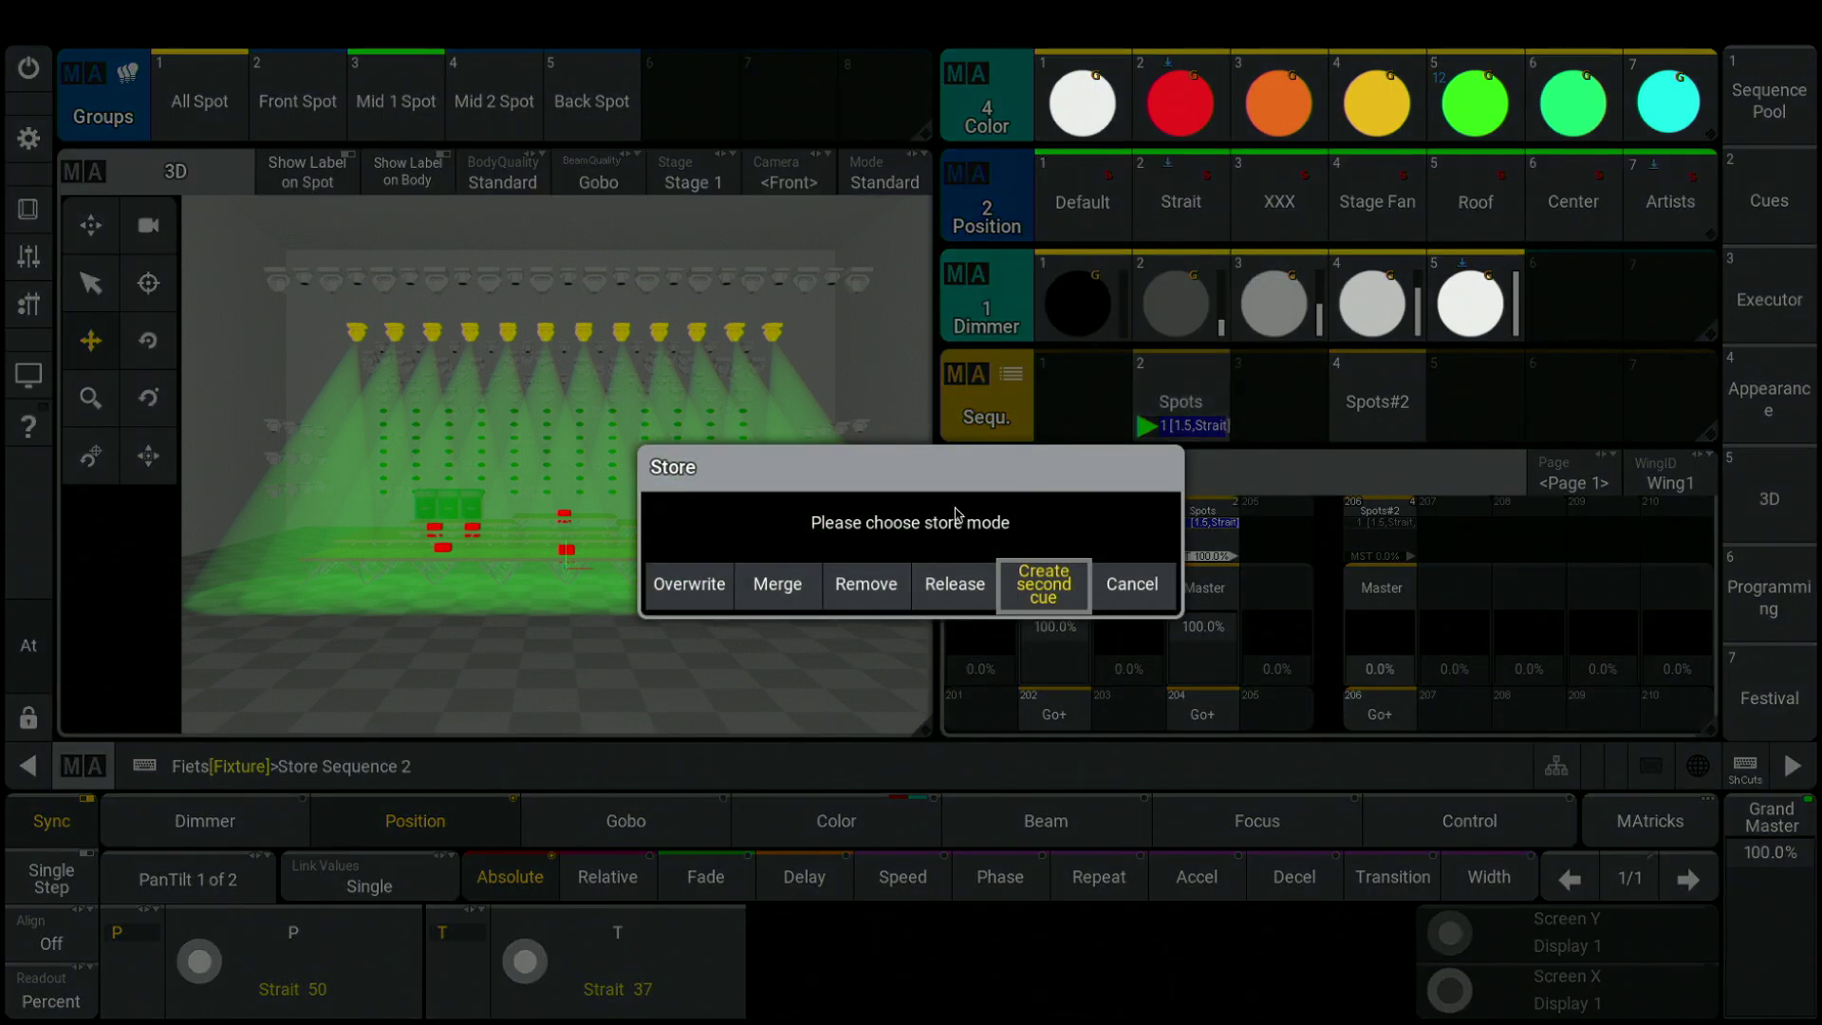
pyautogui.click(777, 583)
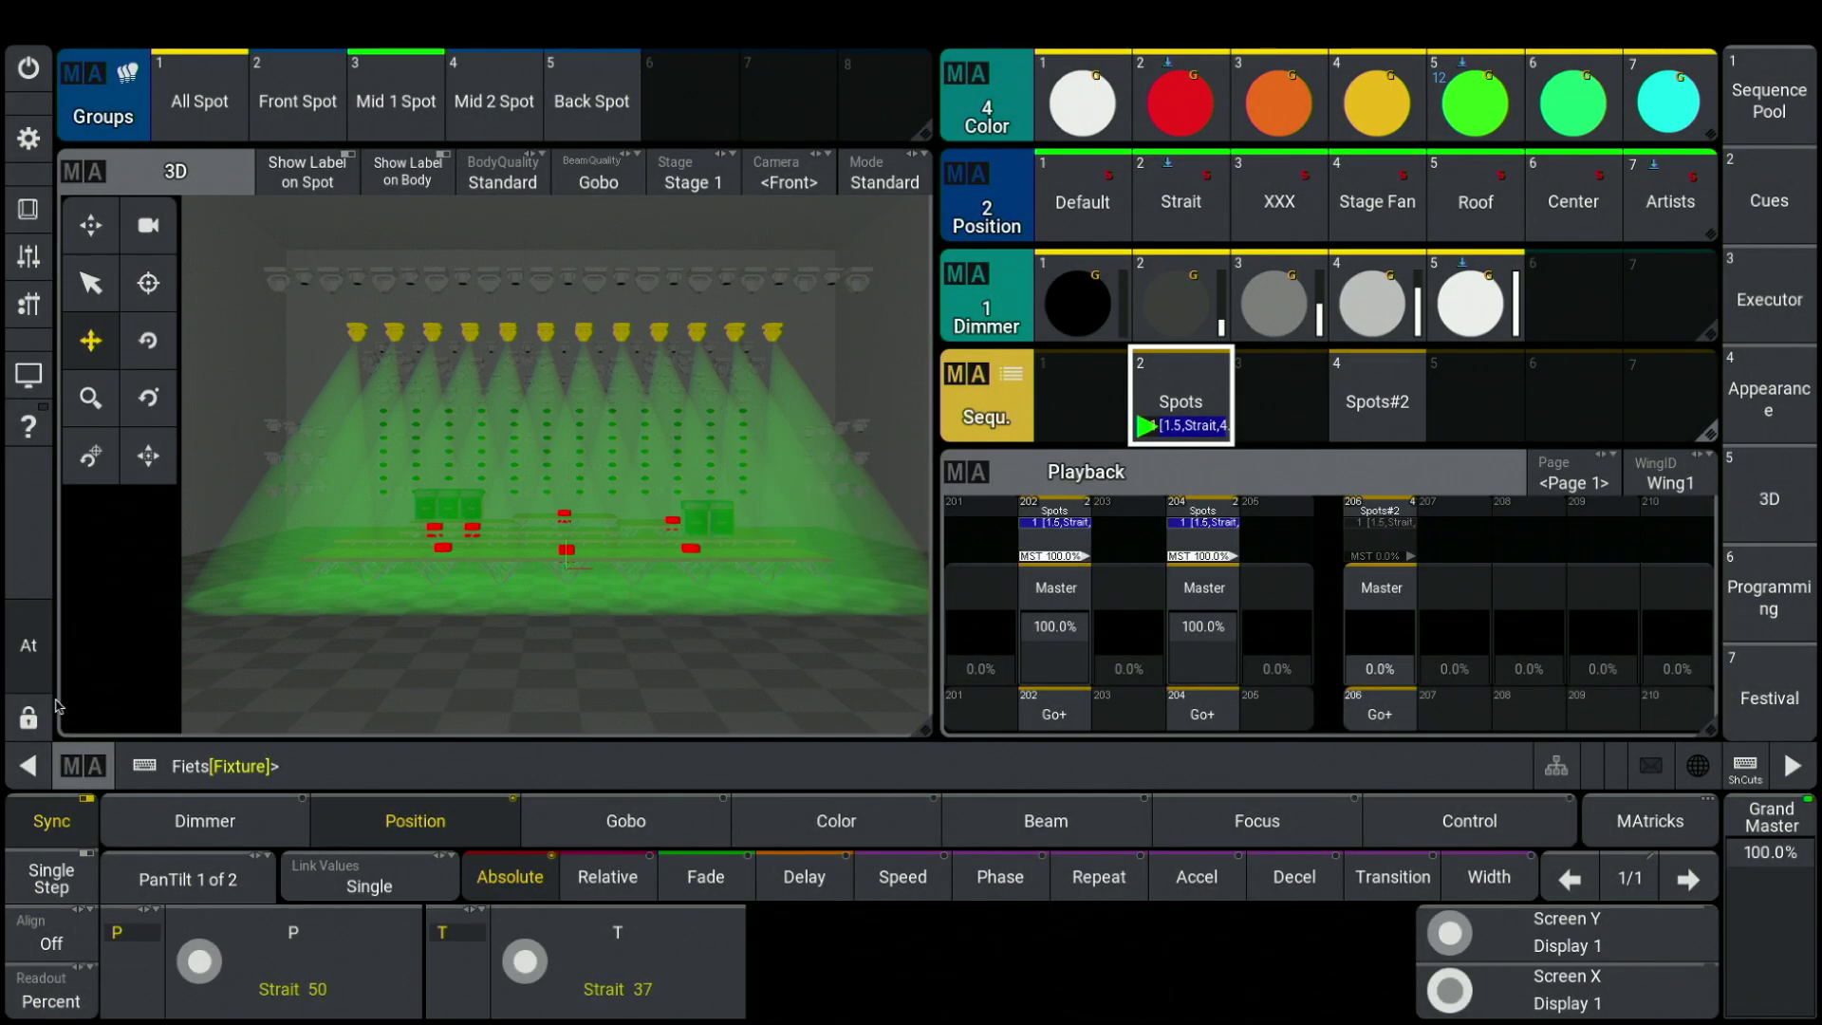
pyautogui.moveTo(43, 678); pyautogui.dragTo(162, 698)
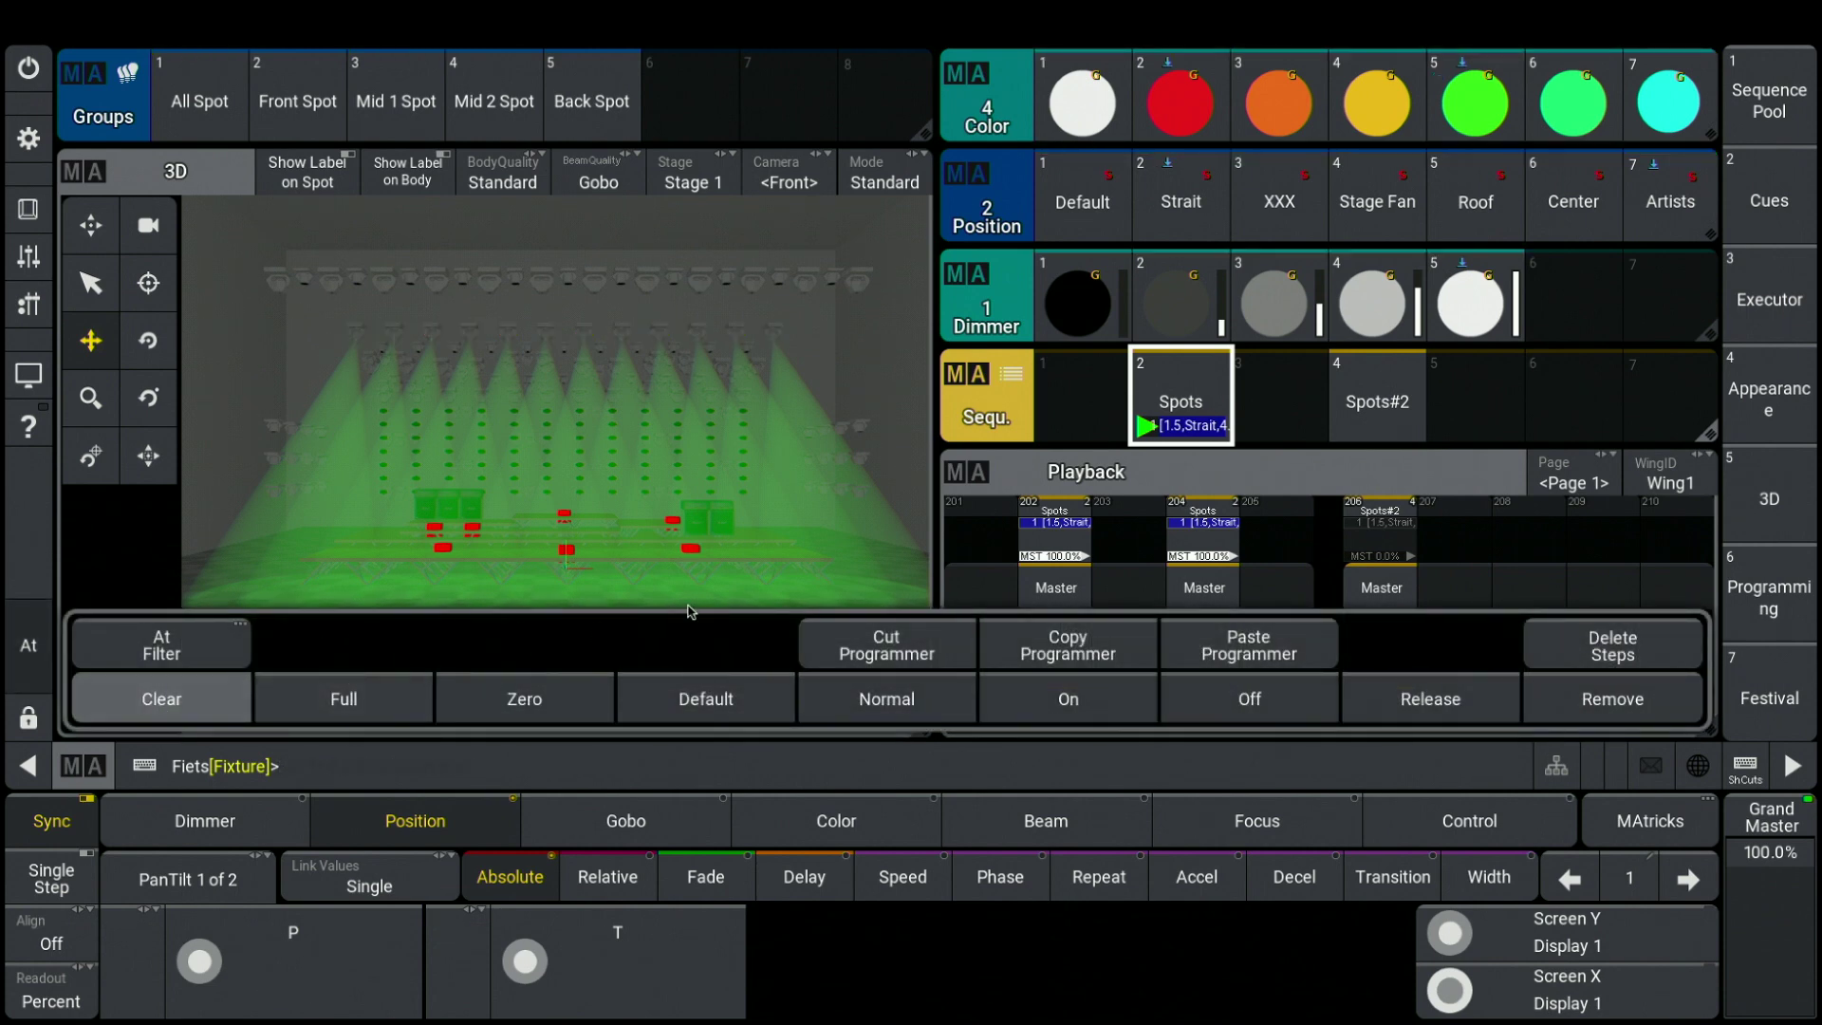
pyautogui.moveTo(1198, 569)
pyautogui.mouseDown()
pyautogui.moveTo(1187, 670)
pyautogui.moveTo(1206, 603)
pyautogui.mouseUp()
# Create a linked sequence from Spots in sequence slot 3 and assign it to executor 205
pyautogui.moveTo(1186, 408); pyautogui.dragTo(1193, 467)
pyautogui.click(1265, 434)
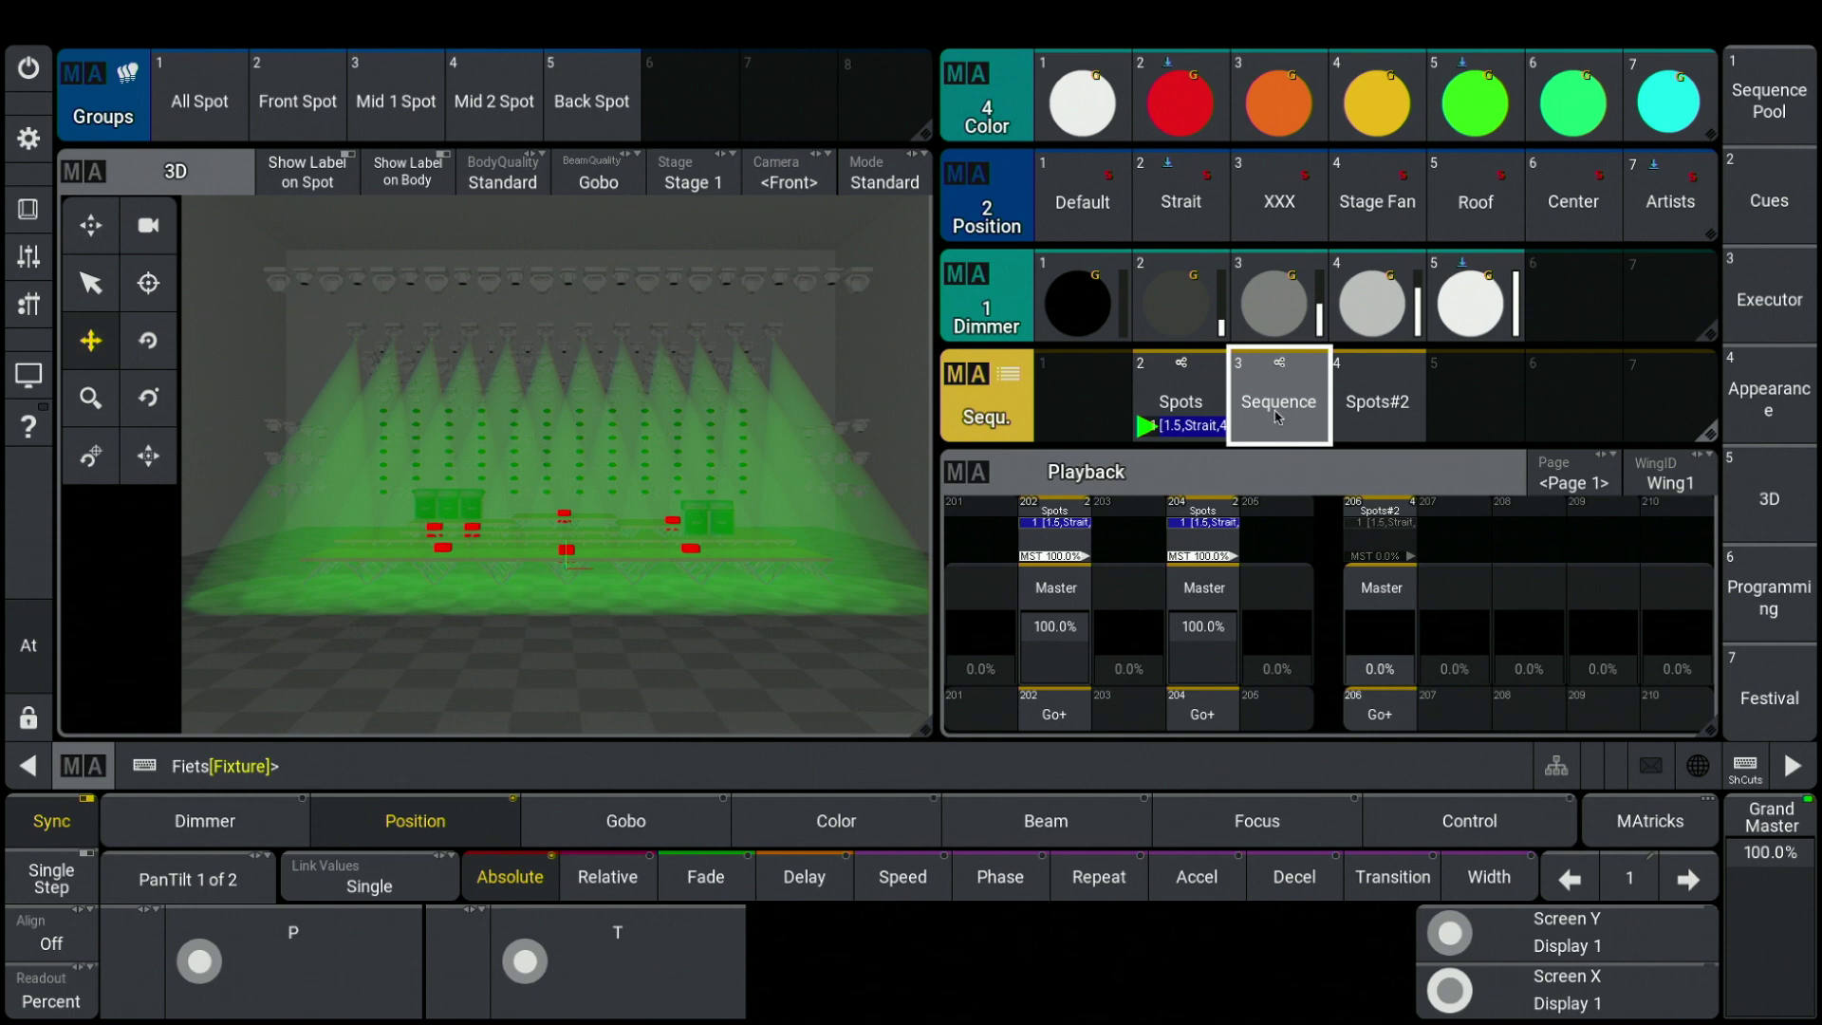
pyautogui.moveTo(1277, 418); pyautogui.dragTo(1212, 489)
pyautogui.click(1273, 713)
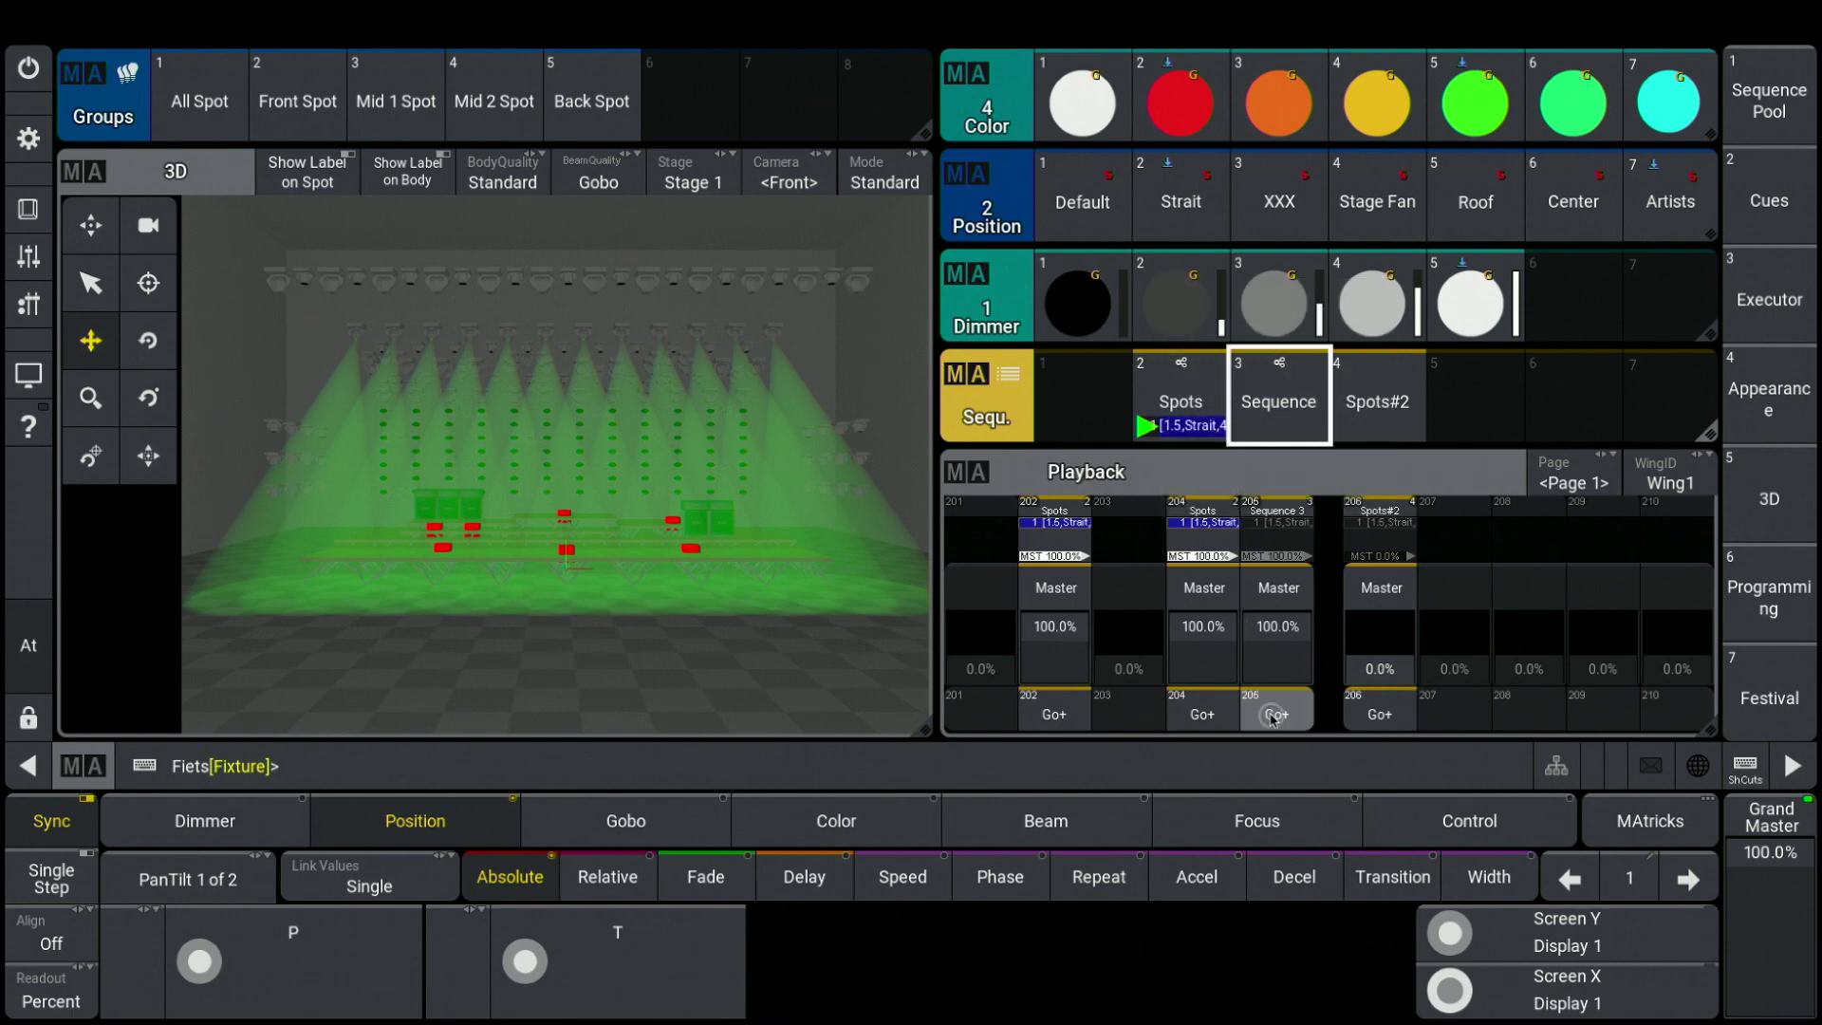
# Lower the Spots master on executor 204 to 0% and set the Sequence 3 master on executor 205 to 100%
pyautogui.moveTo(1217, 632); pyautogui.dragTo(1274, 621)
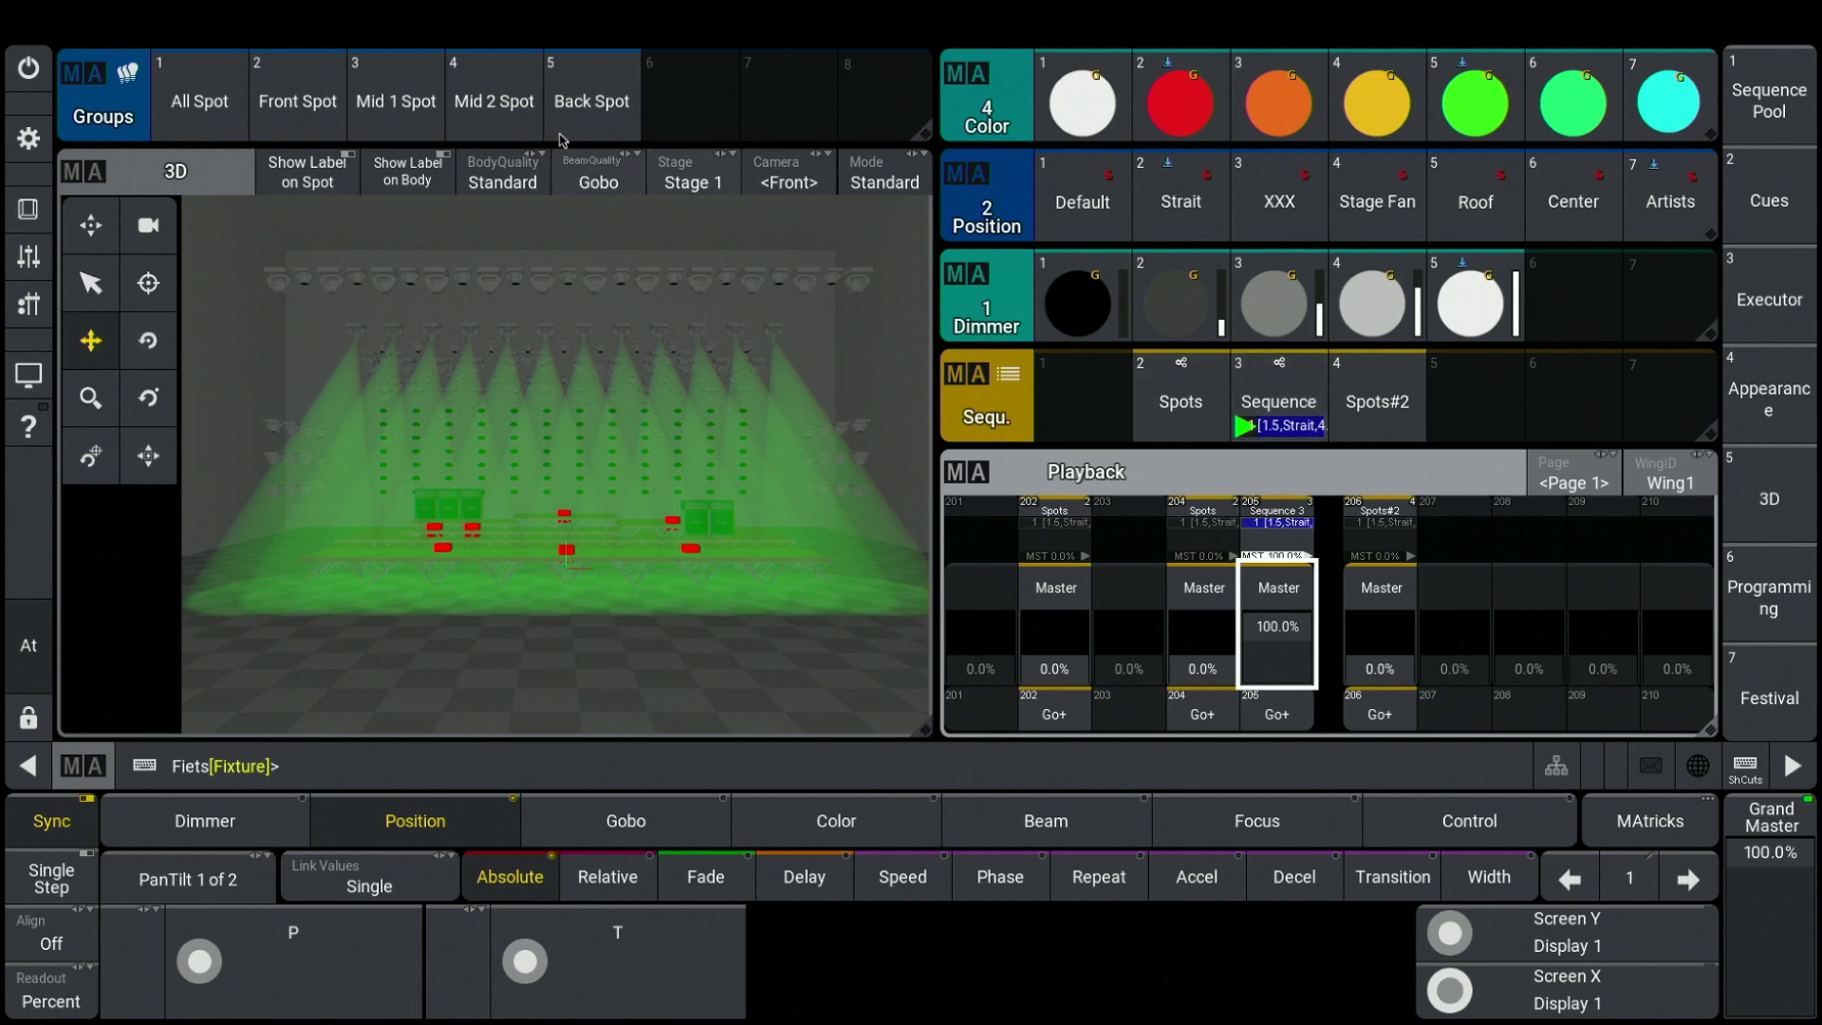
# Store cyan colour preset 7 for the Mid 1 Spot group into the linked sequence in sequence slot 3
pyautogui.click(395, 94)
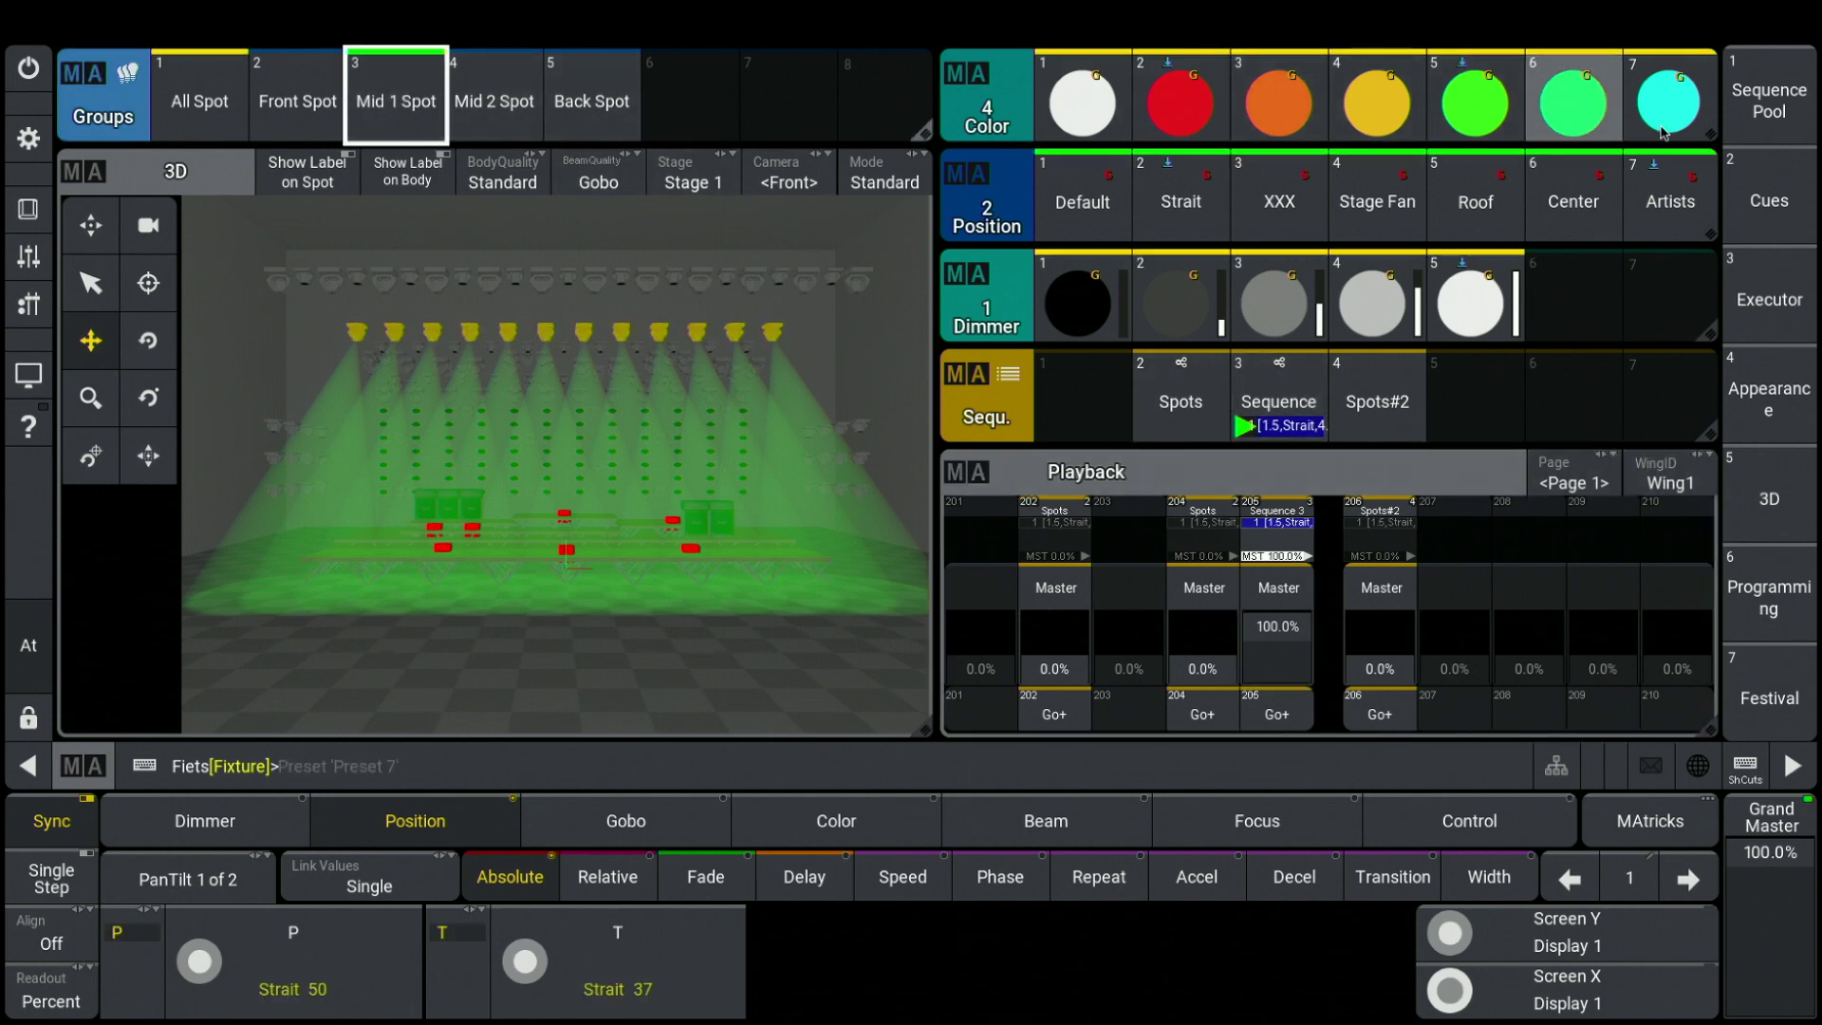
pyautogui.click(1677, 126)
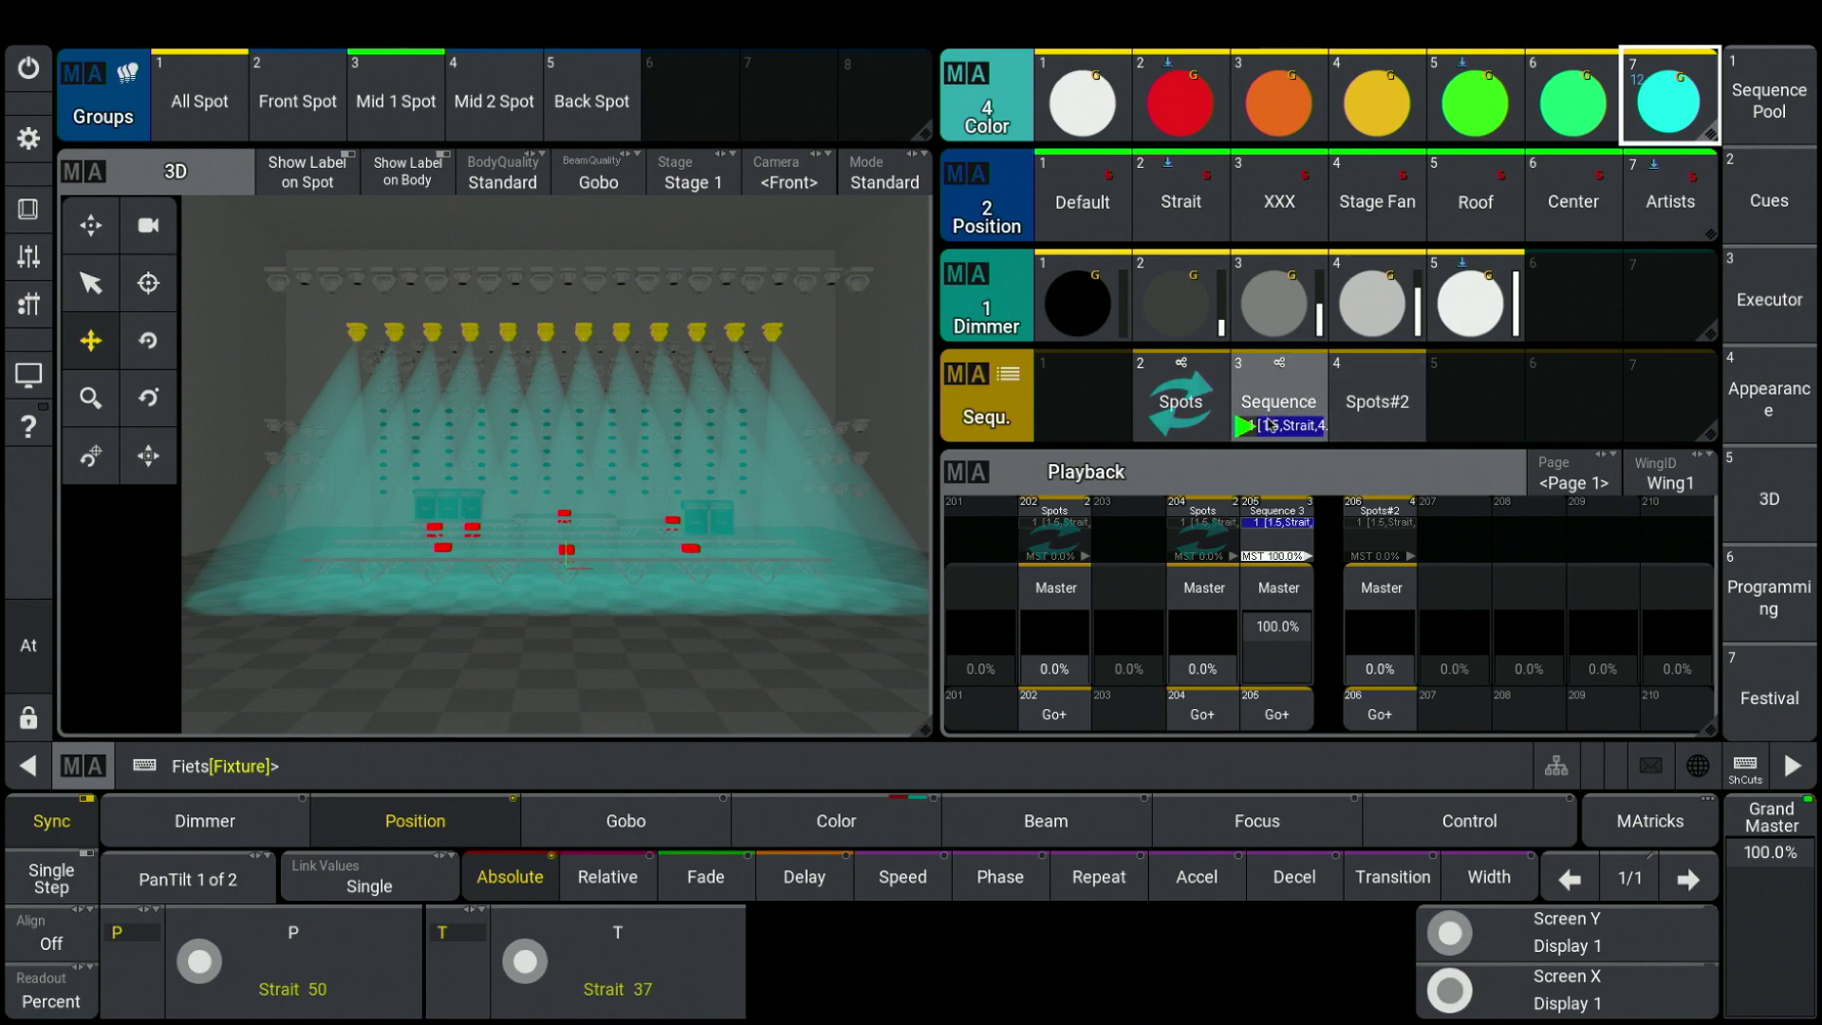
pyautogui.moveTo(1270, 426); pyautogui.dragTo(1270, 475)
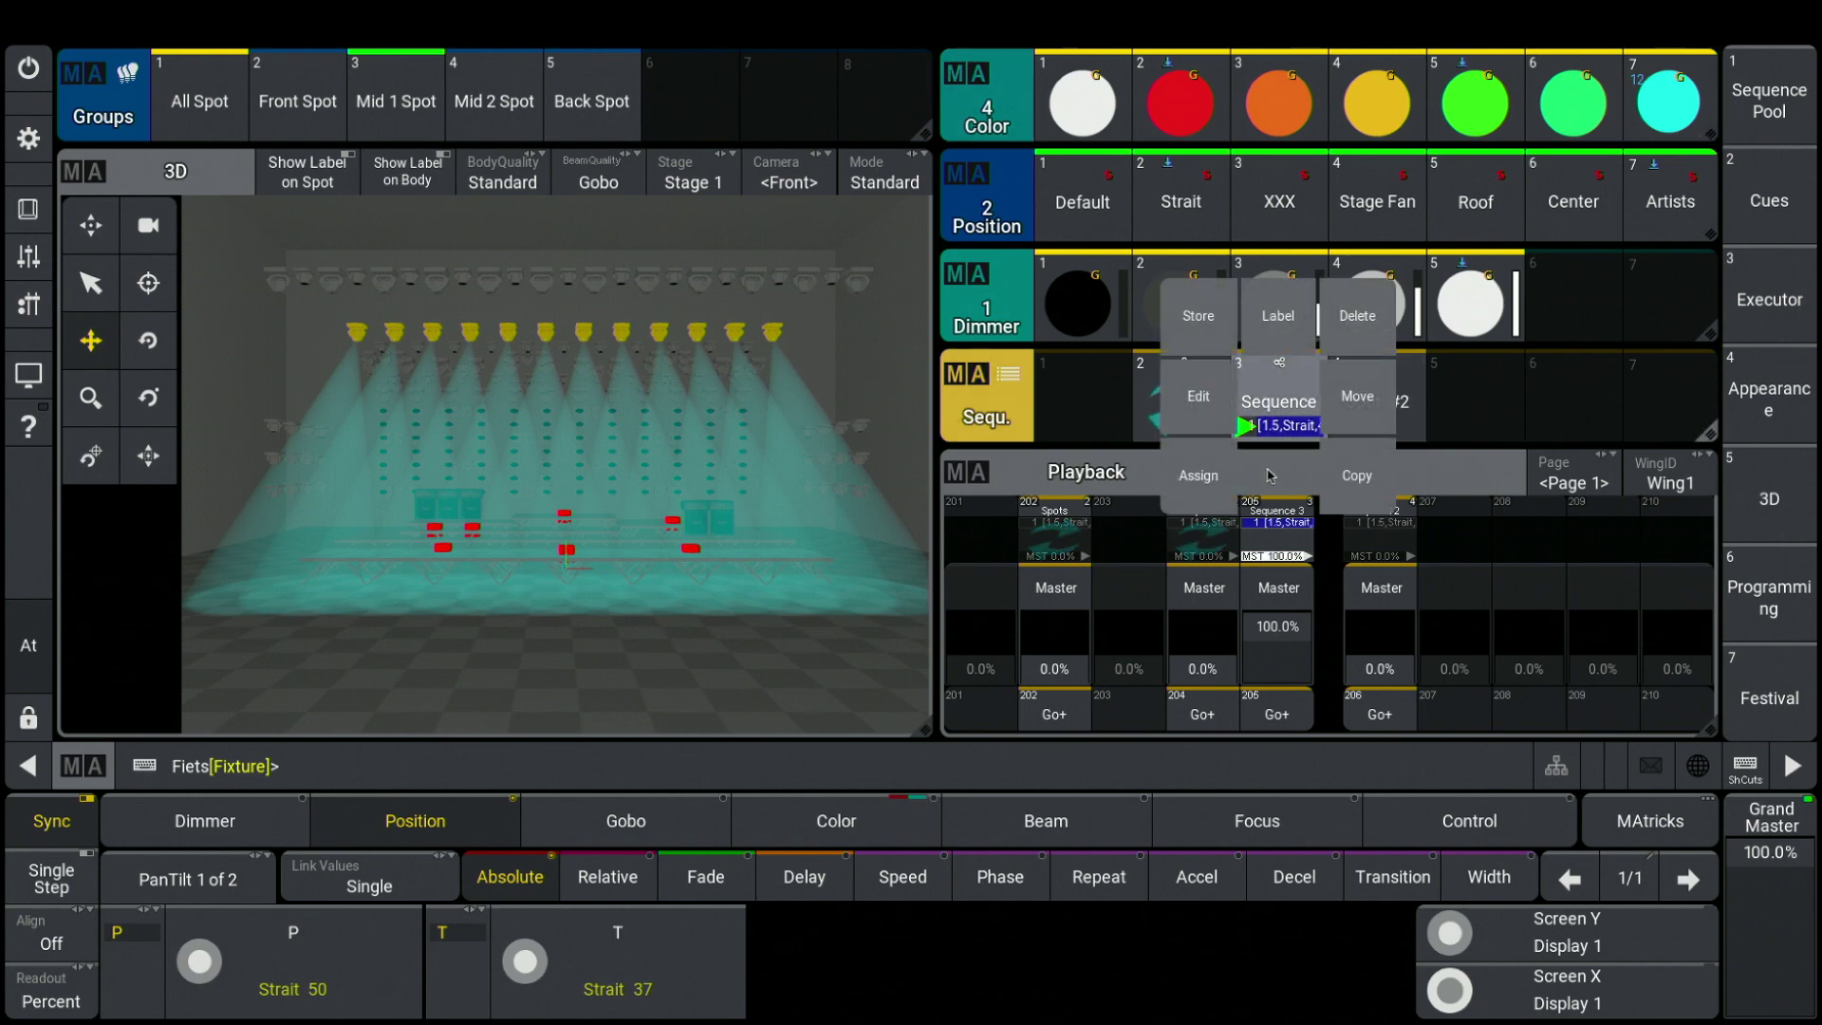
pyautogui.click(1198, 320)
pyautogui.click(778, 585)
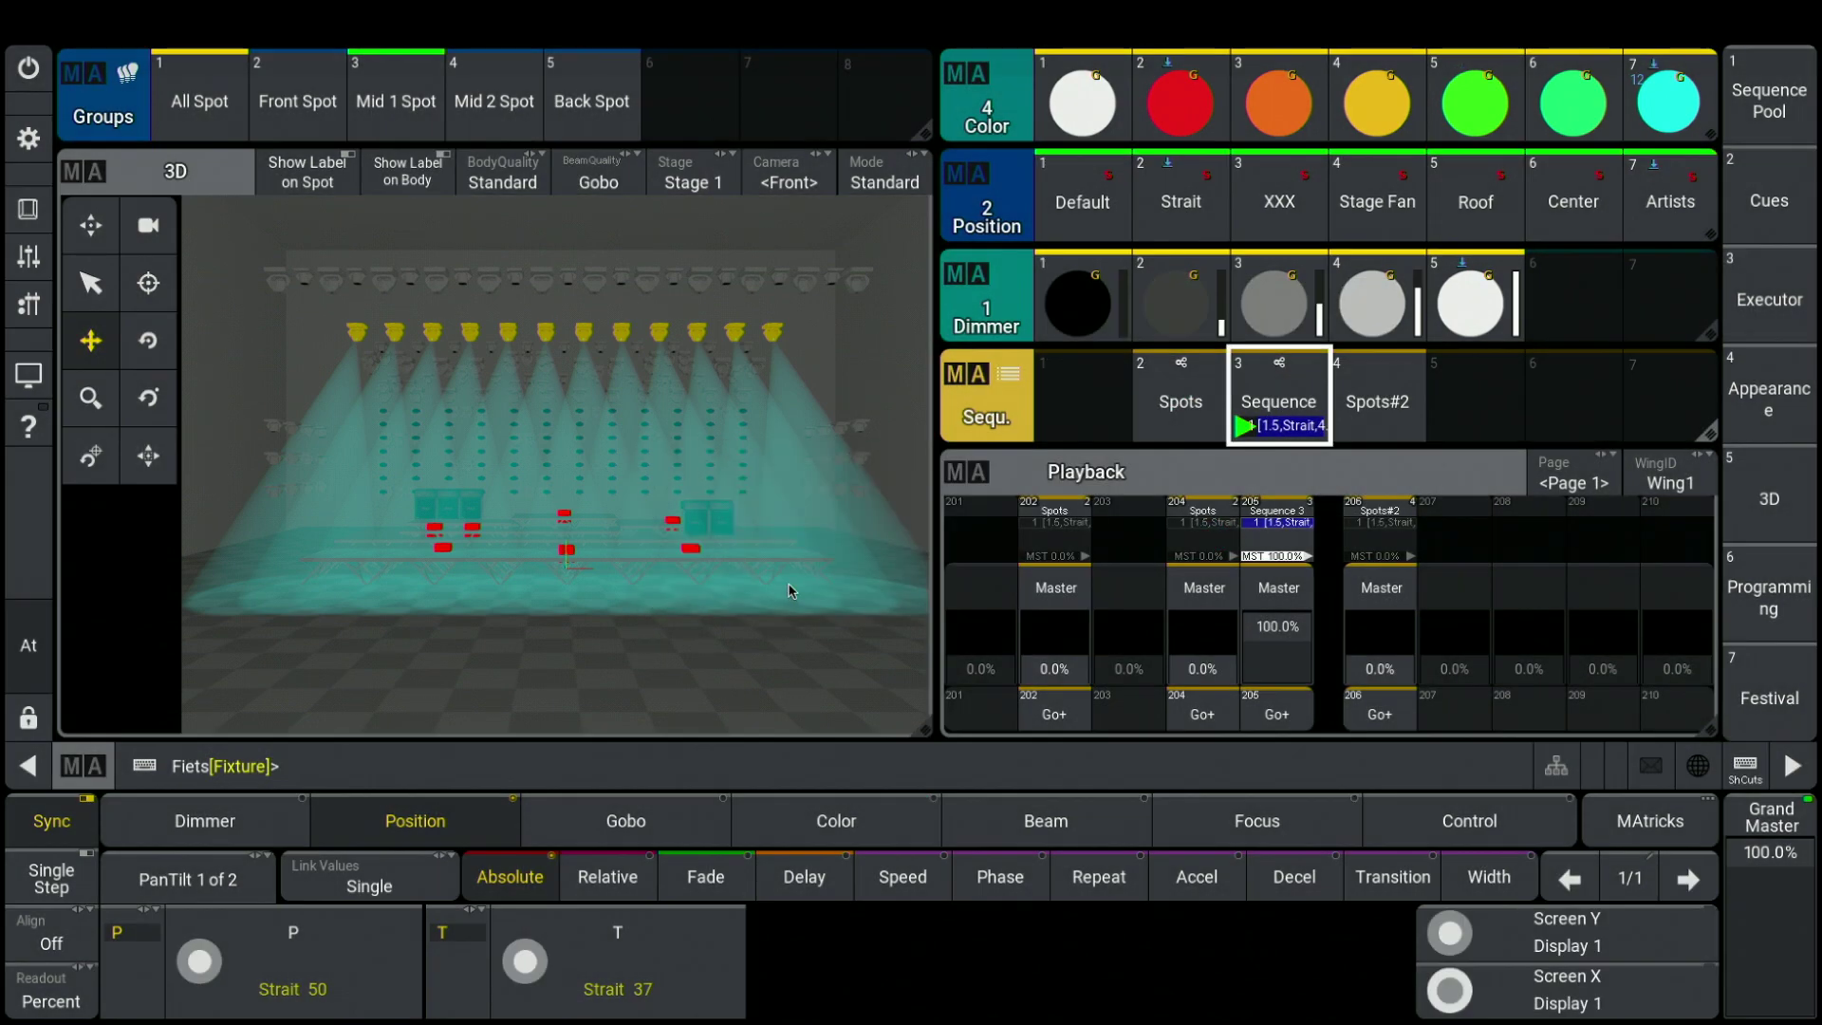
# Lower the Sequence 3 master on executor 205 to 0% and raise the Spots master on executor 204 to 100%
pyautogui.moveTo(1291, 642); pyautogui.dragTo(1215, 612)
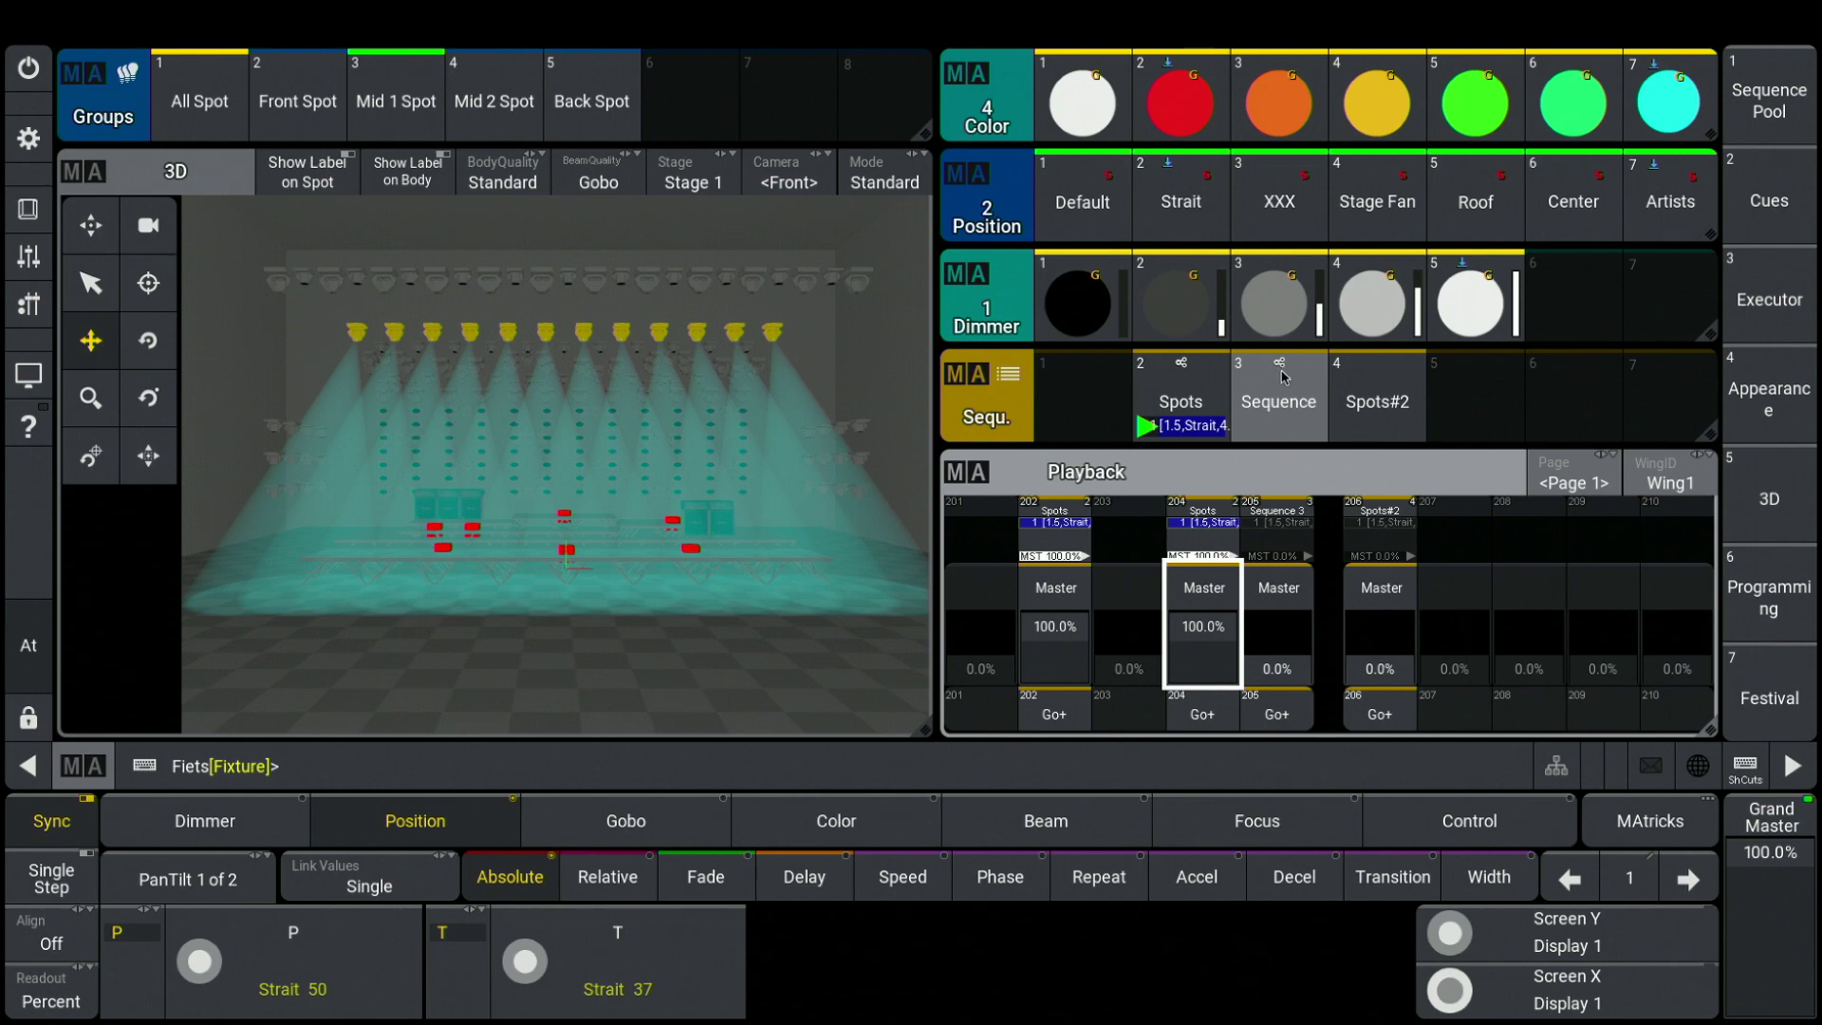
pyautogui.moveTo(1150, 360); pyautogui.dragTo(1263, 382)
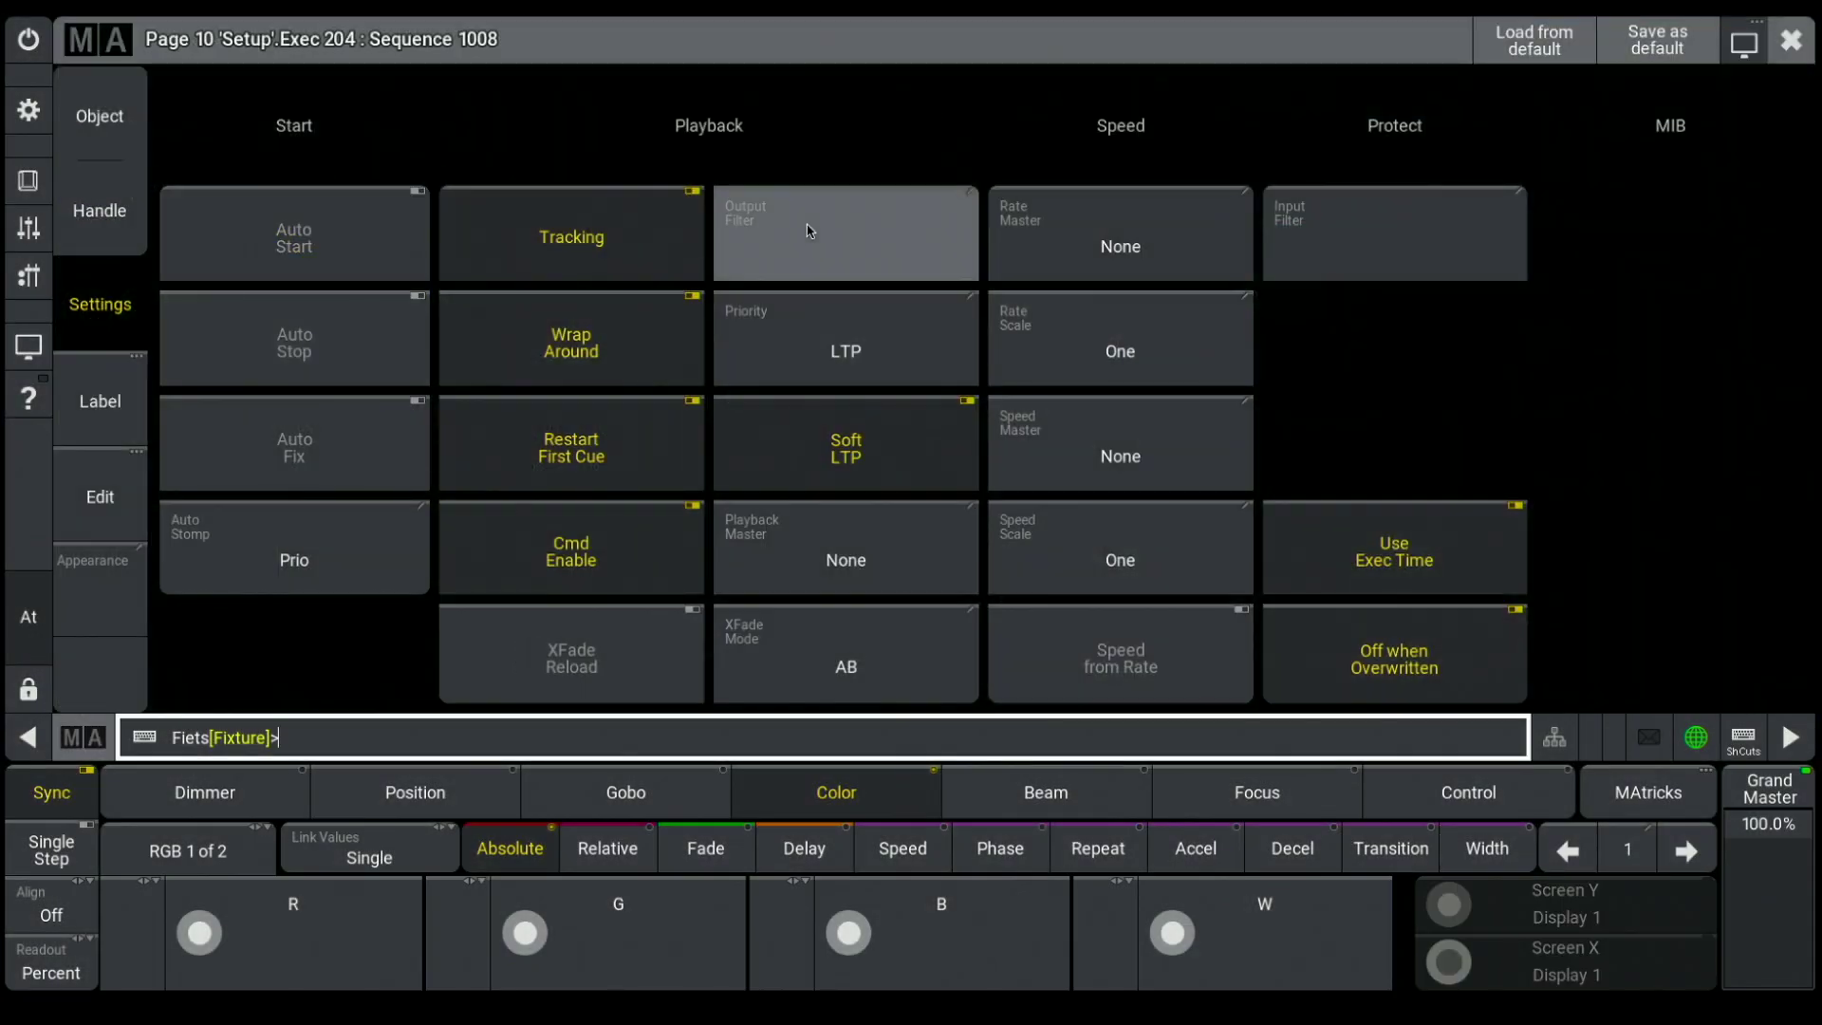
# Open the Output Filter assignment in the playback settings of Sequence 1008 on executor 204
pyautogui.click(808, 231)
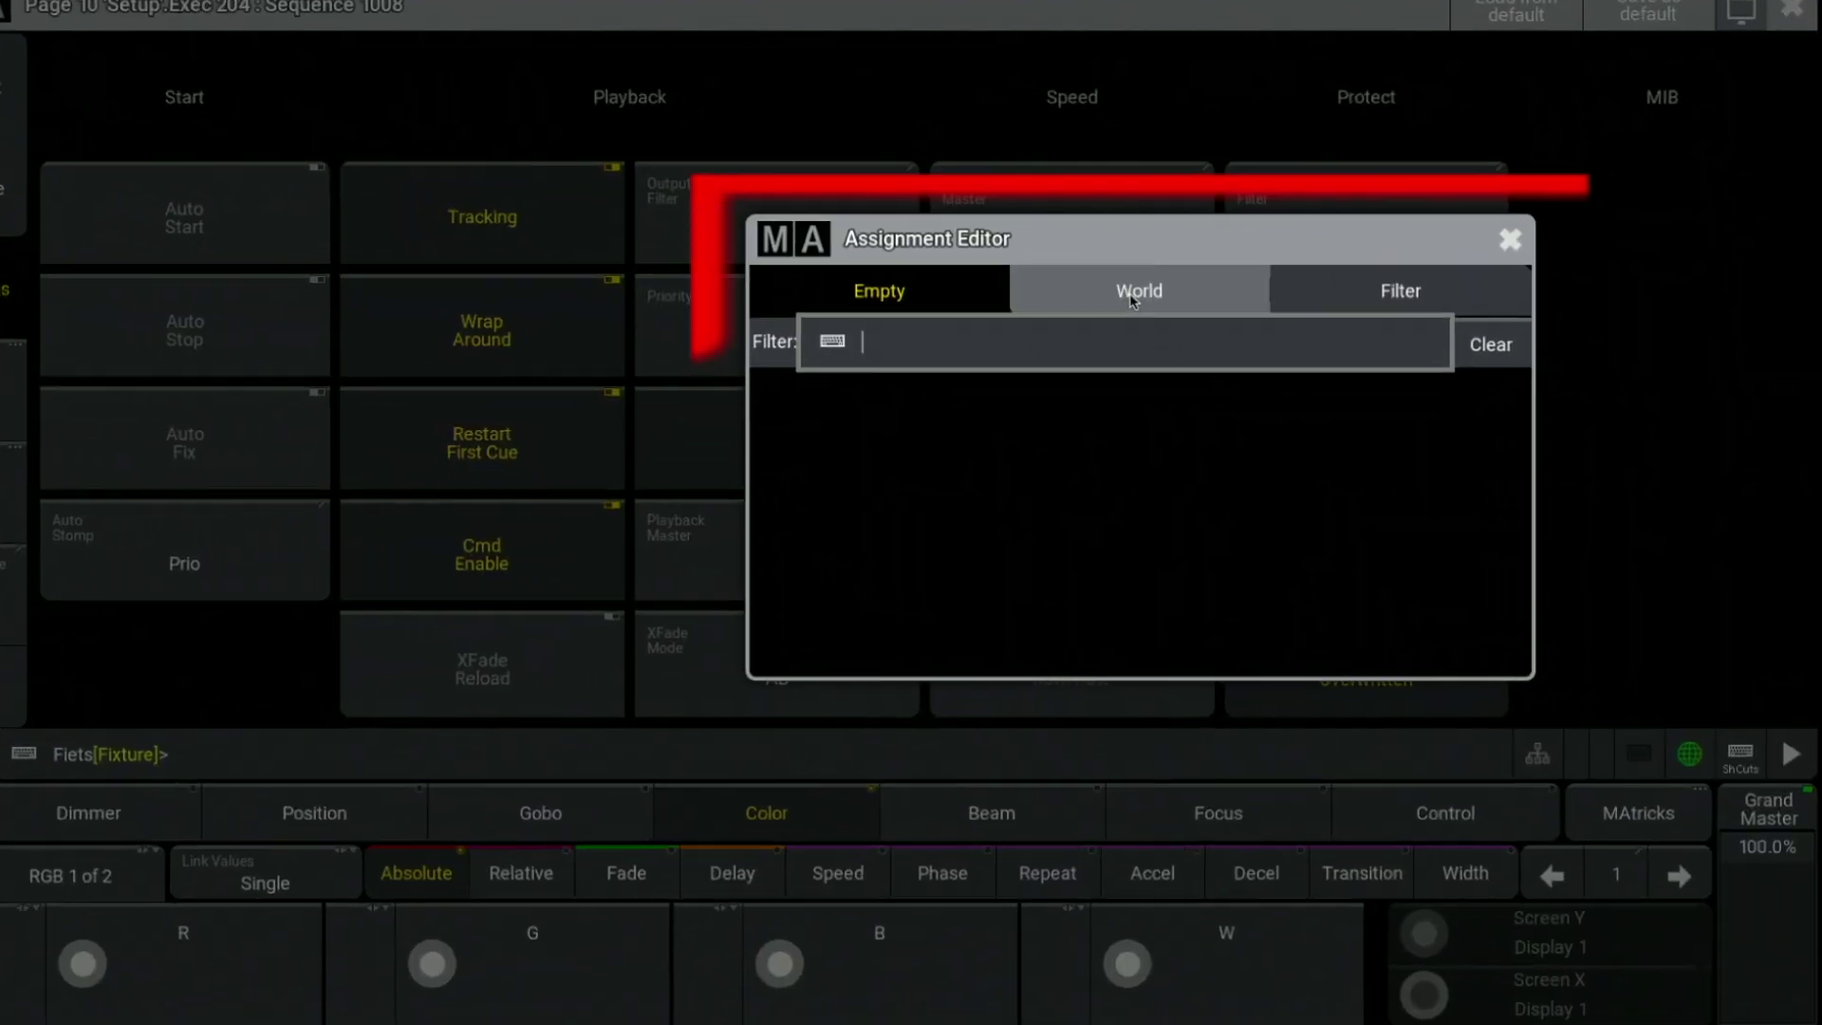